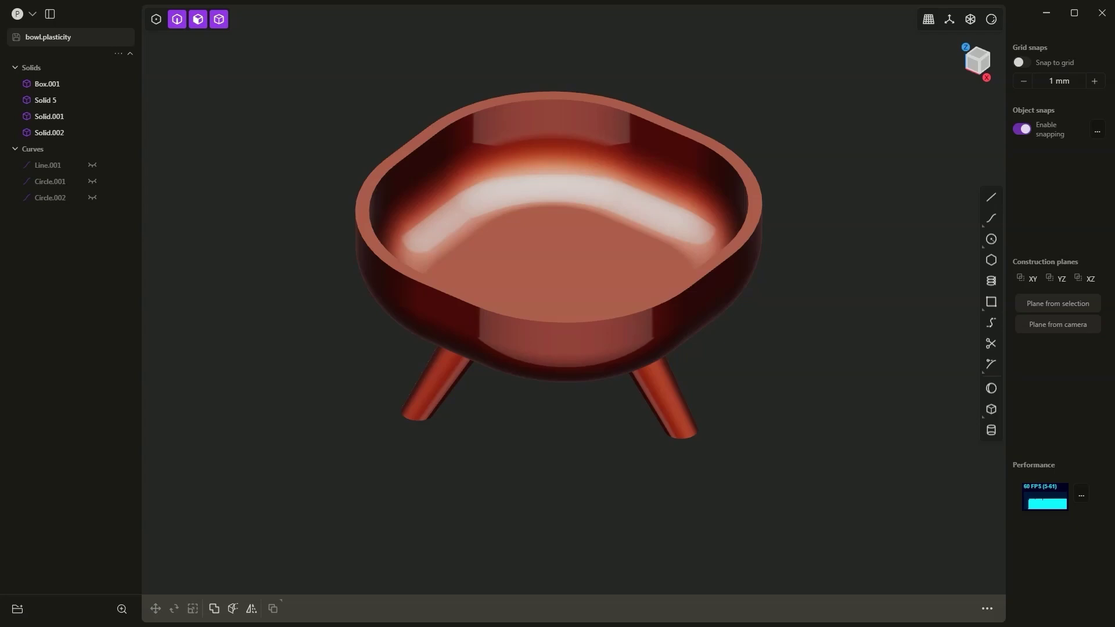
- Orbit to see the finished three-legged bowl from the side and bring up the File menu
middle_drag(759, 386, 837, 363)
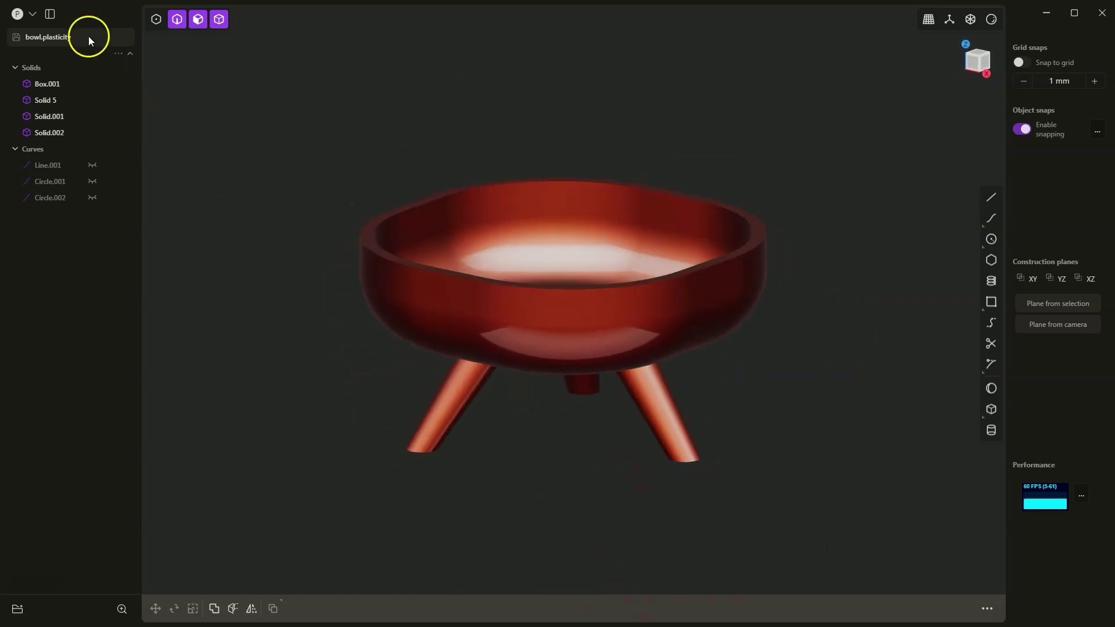
click(33, 15)
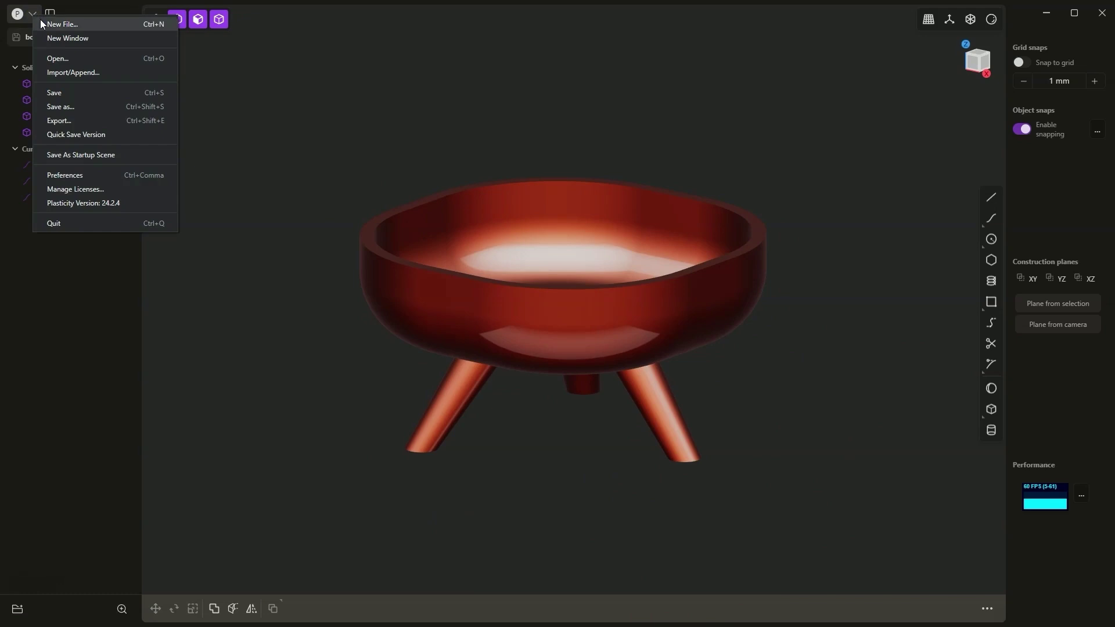
- Start a new empty file, discarding the bowl scene, and turn on the grid and axes
click(43, 23)
click(588, 319)
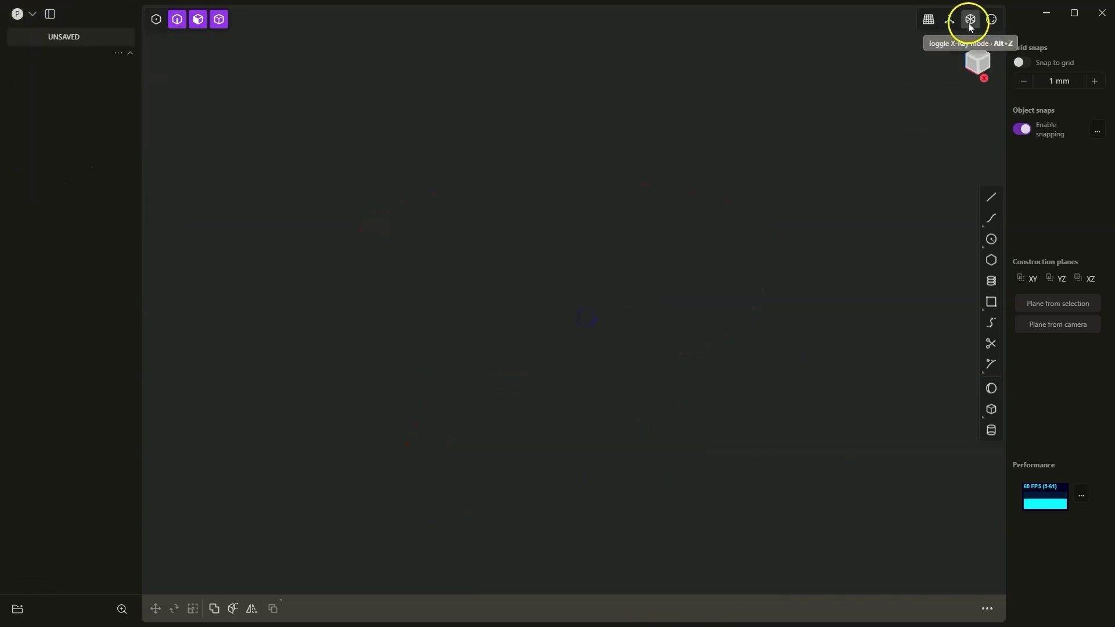
click(950, 21)
- Choose Center box from the box tool's flyout as the active tool
scroll(760, 245, down, 2)
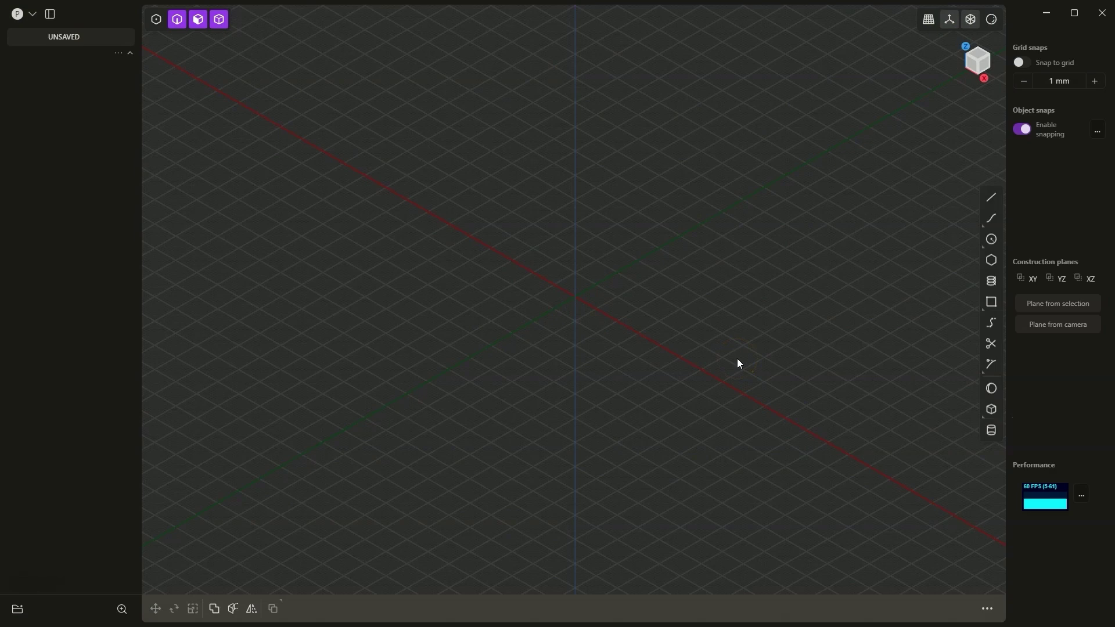
mouse_move(993, 409)
mouse_down()
mouse_move(966, 414)
mouse_move(995, 417)
mouse_up()
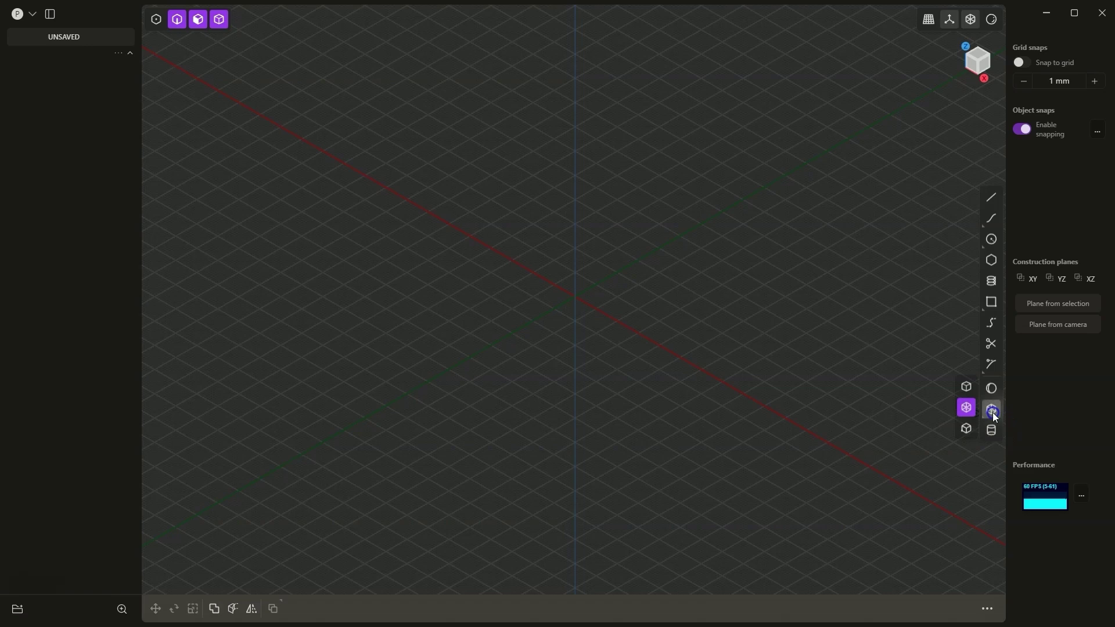
drag(994, 412, 975, 404)
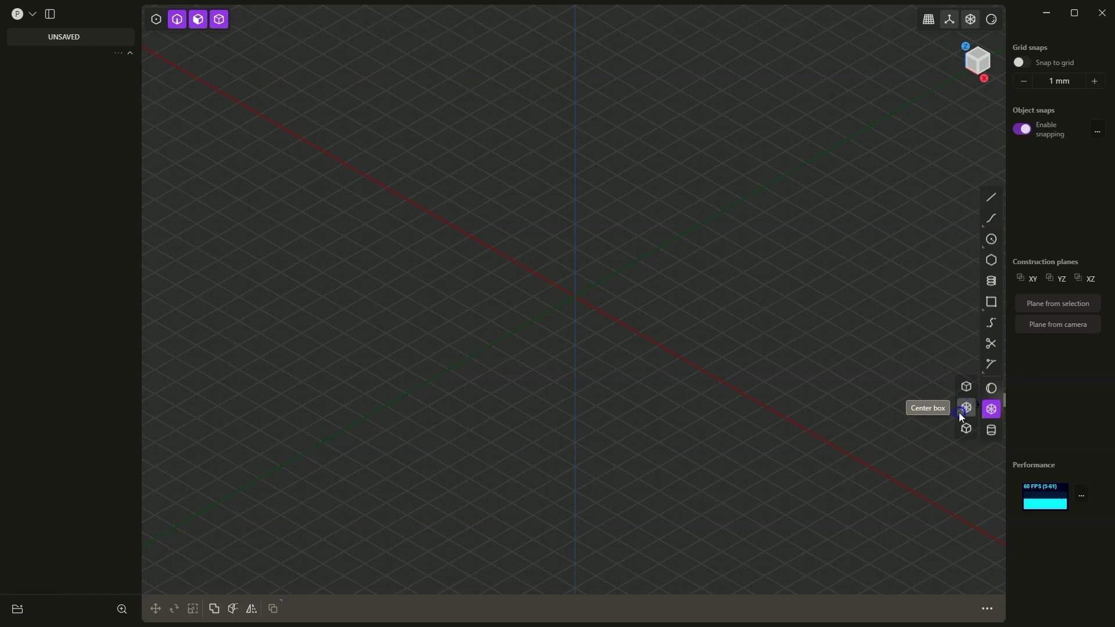
drag(960, 413, 963, 411)
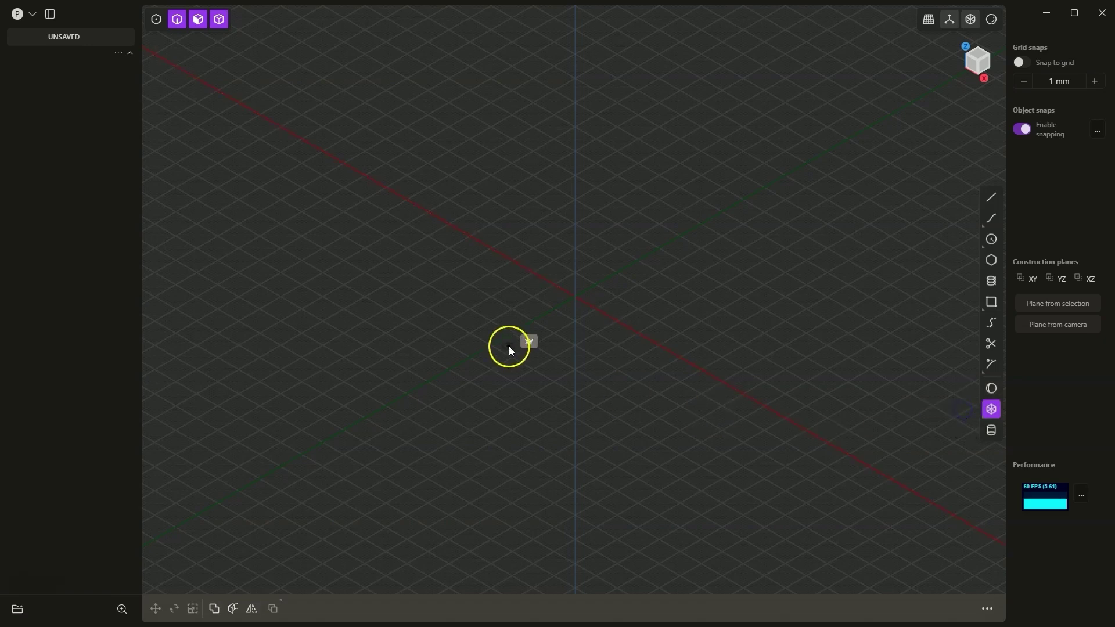
- Draw Box.001 centred on the origin with a 150 × 150 mm base and 40 mm height
click(577, 295)
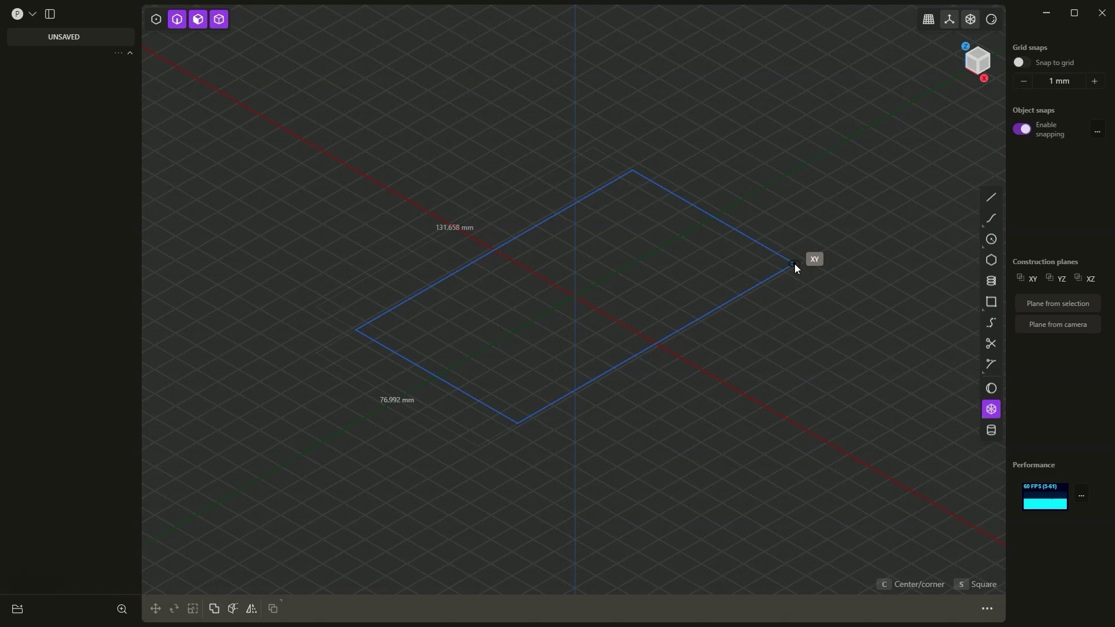
key(Tab)
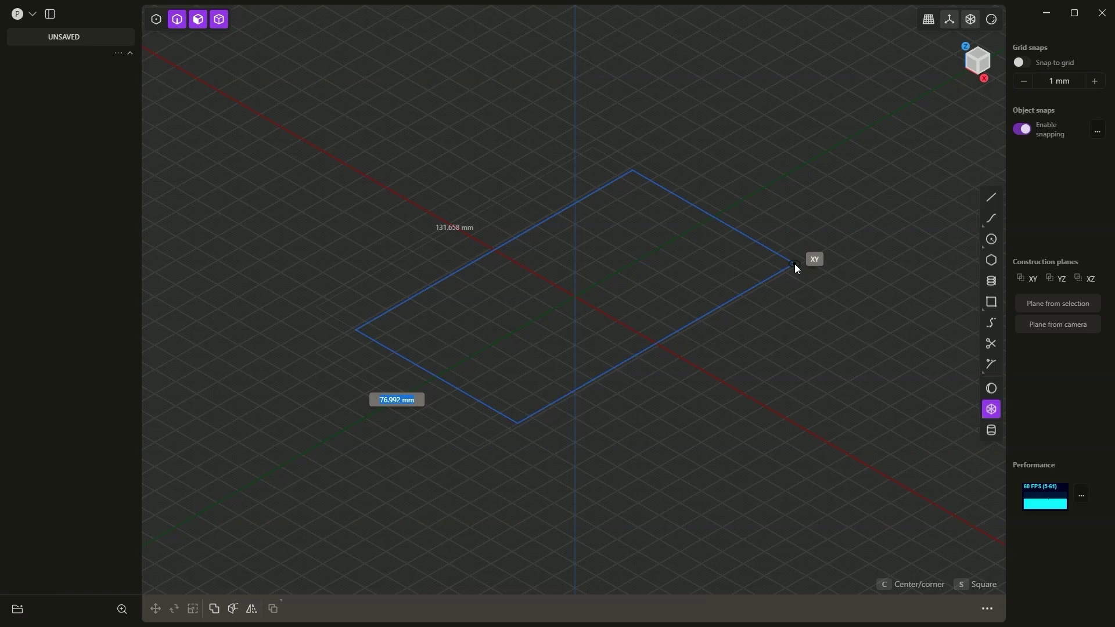
text(150)
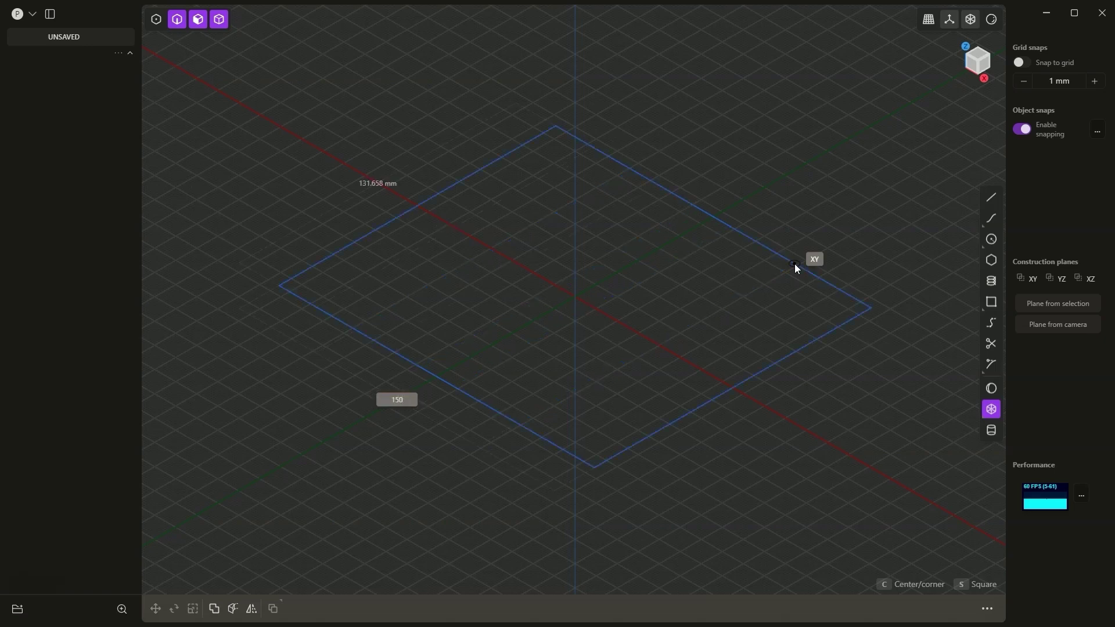
key(Tab)
text(150)
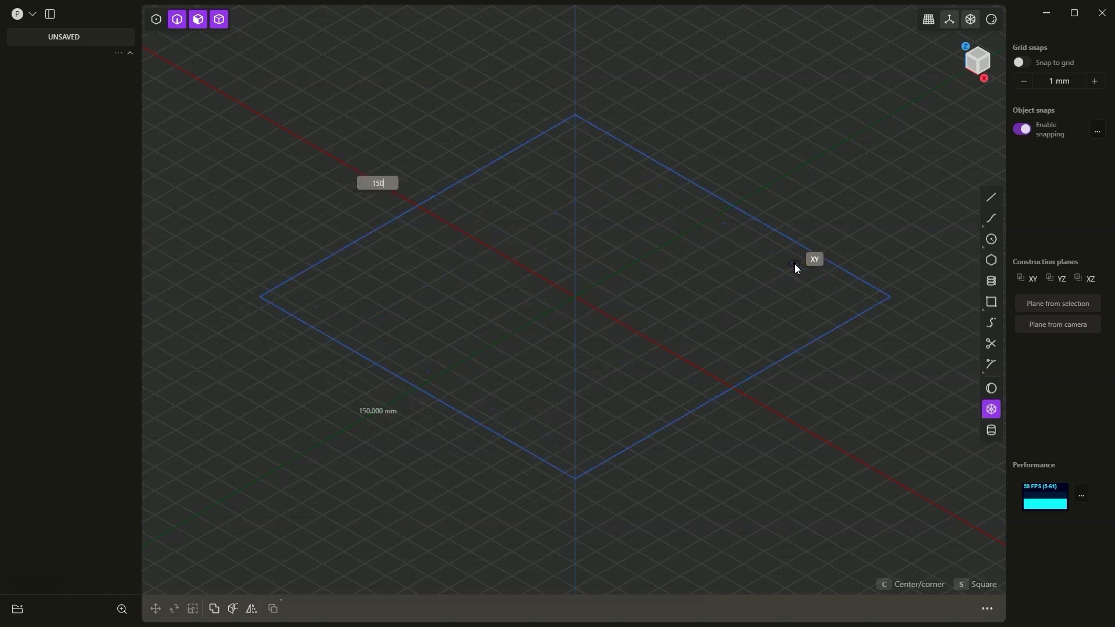
key(Return)
drag(796, 265, 707, 163)
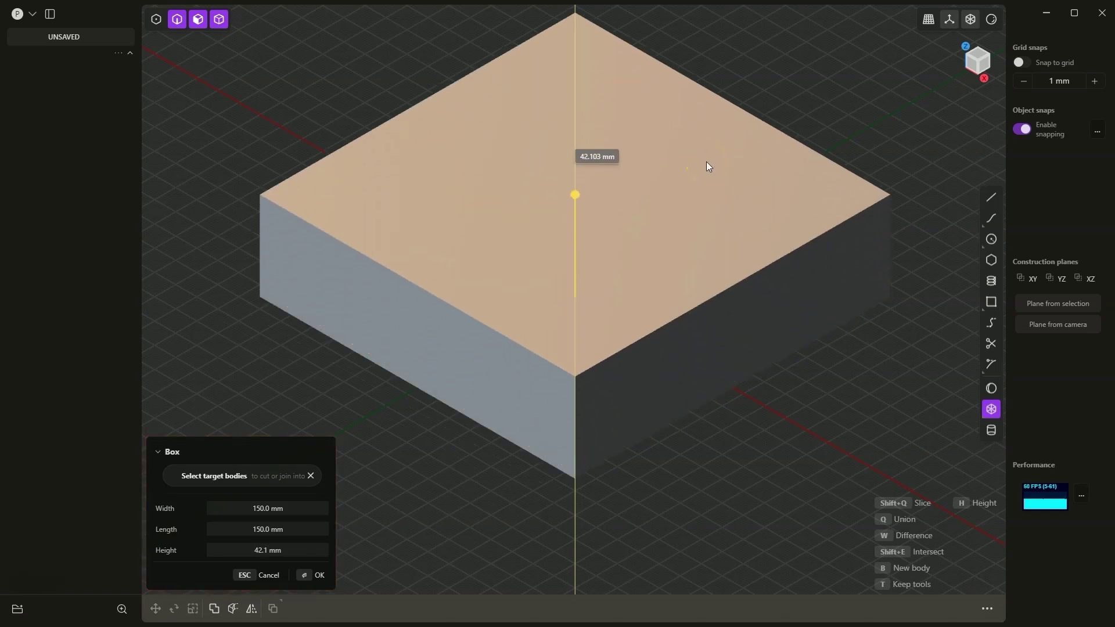
mouse_move(706, 163)
mouse_down()
mouse_move(934, 445)
mouse_move(965, 509)
mouse_move(975, 507)
mouse_move(957, 496)
mouse_move(1004, 507)
mouse_move(944, 511)
mouse_move(977, 518)
mouse_move(869, 413)
mouse_move(707, 172)
mouse_up()
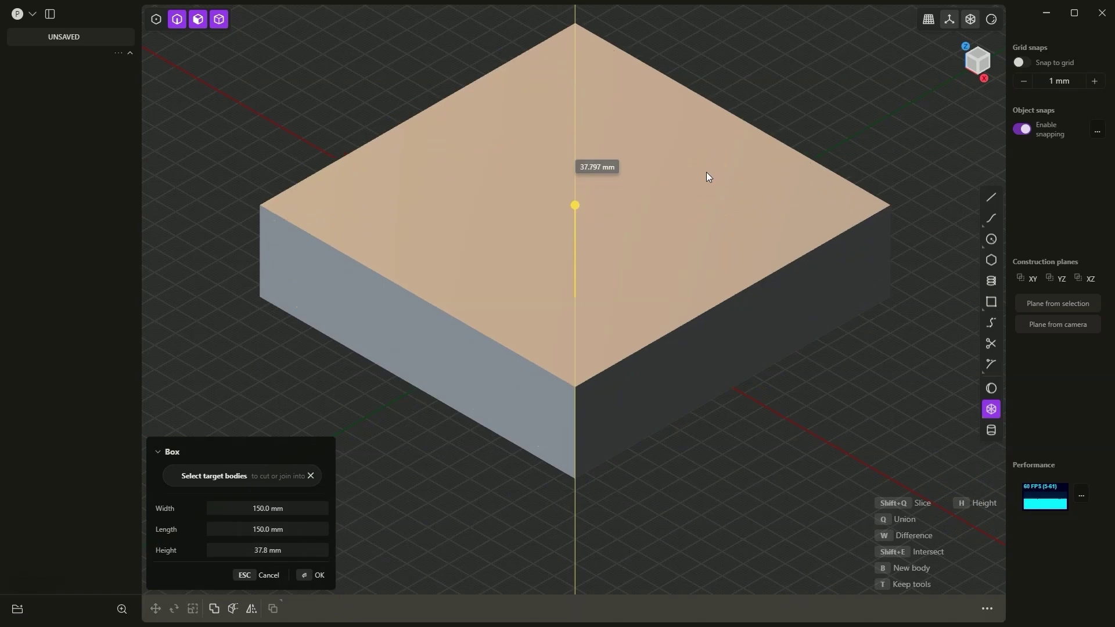
text(40)
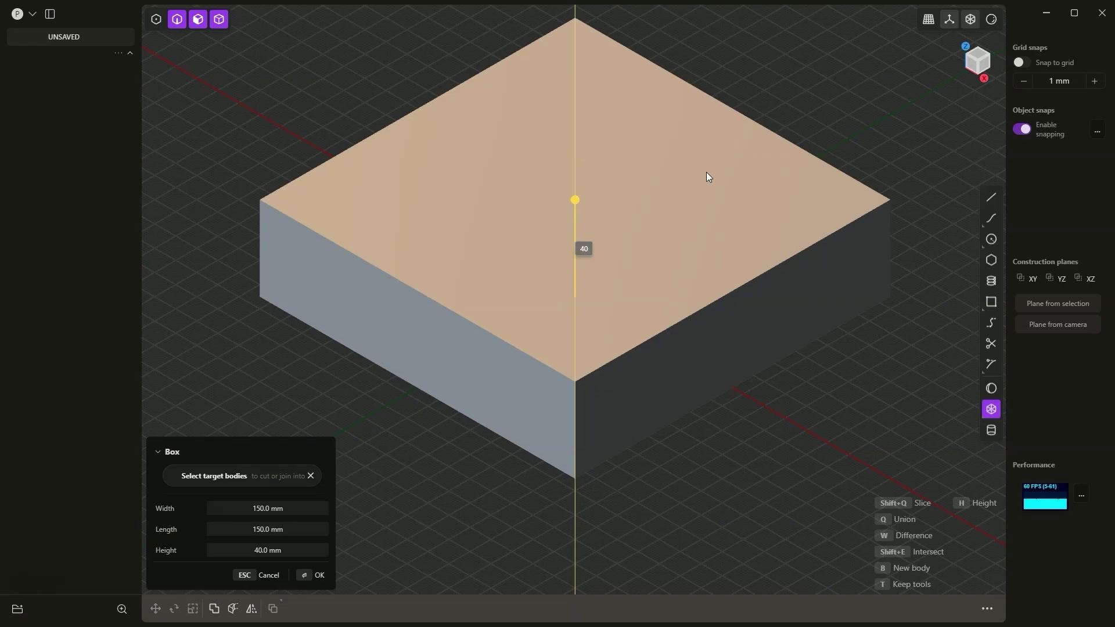
key(Return)
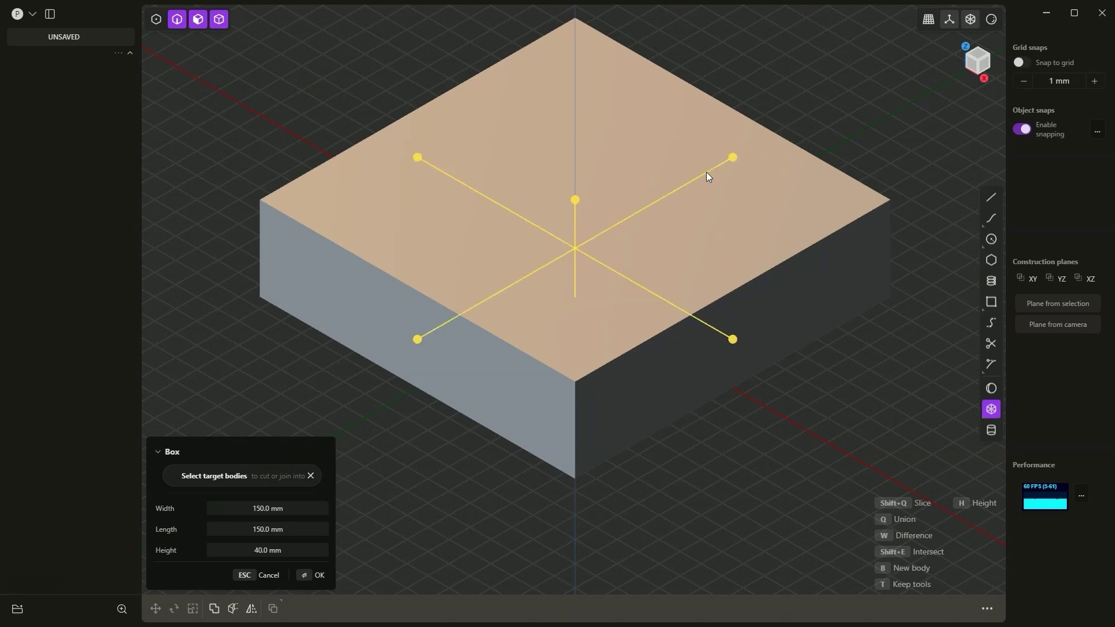
key(Return)
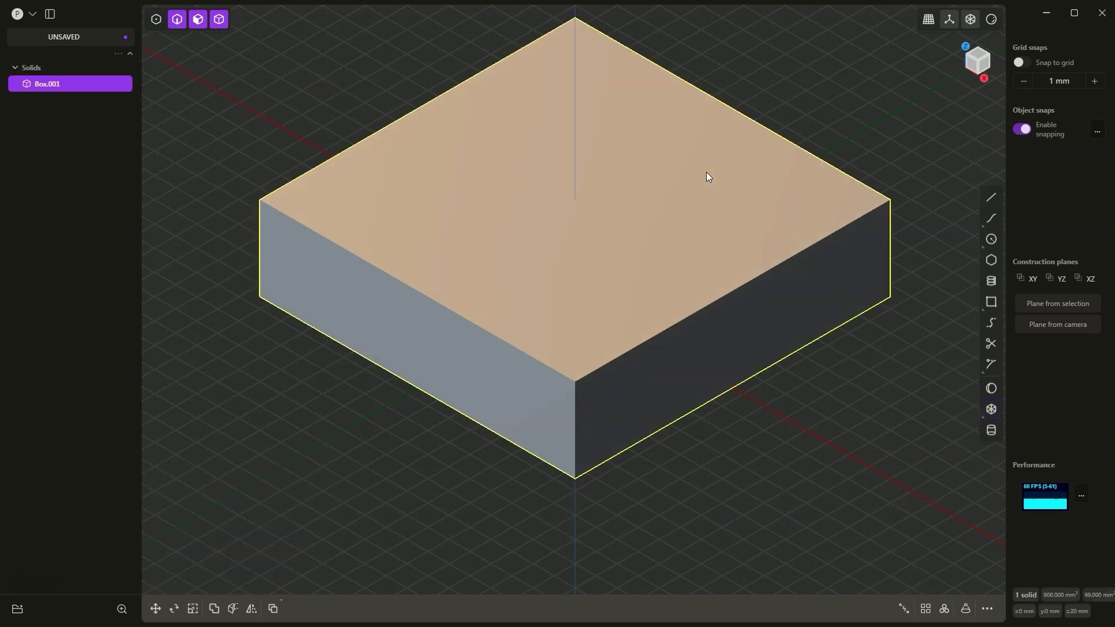
- Select the box and turn on Show edges in the display options
click(591, 230)
click(986, 23)
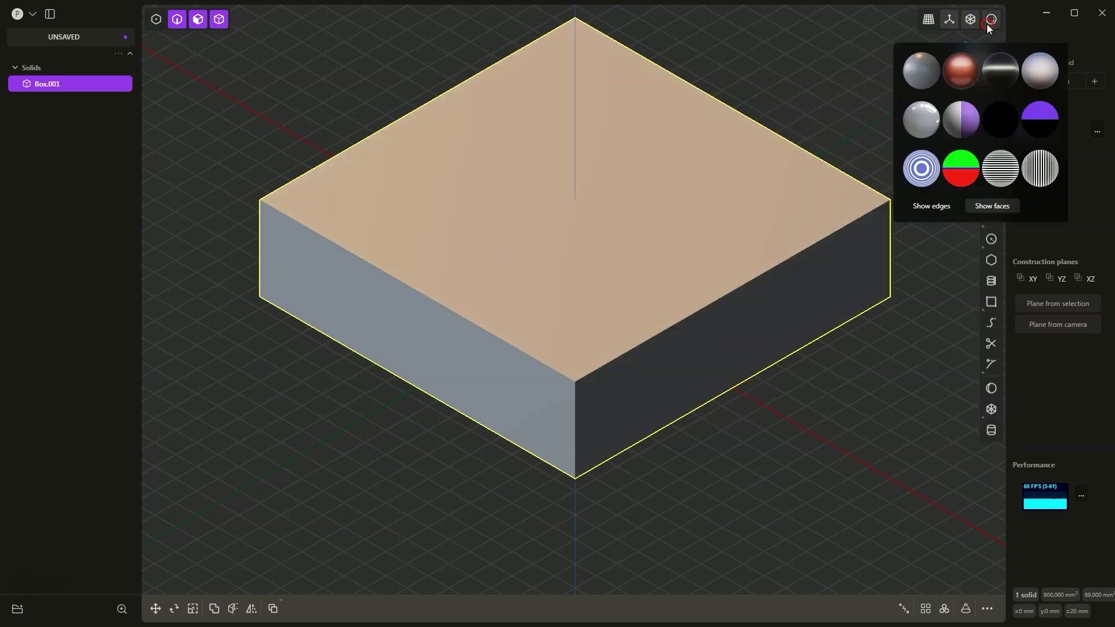
click(942, 202)
click(479, 183)
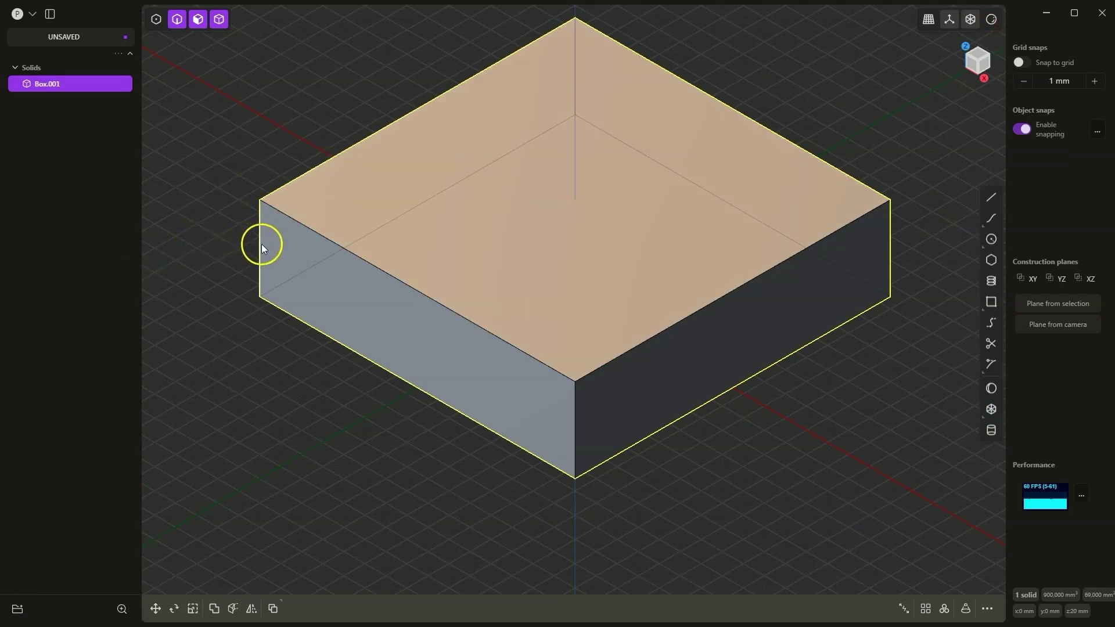
- Fillet the box's four vertical corner edges at 50 mm
click(261, 245)
key(f)
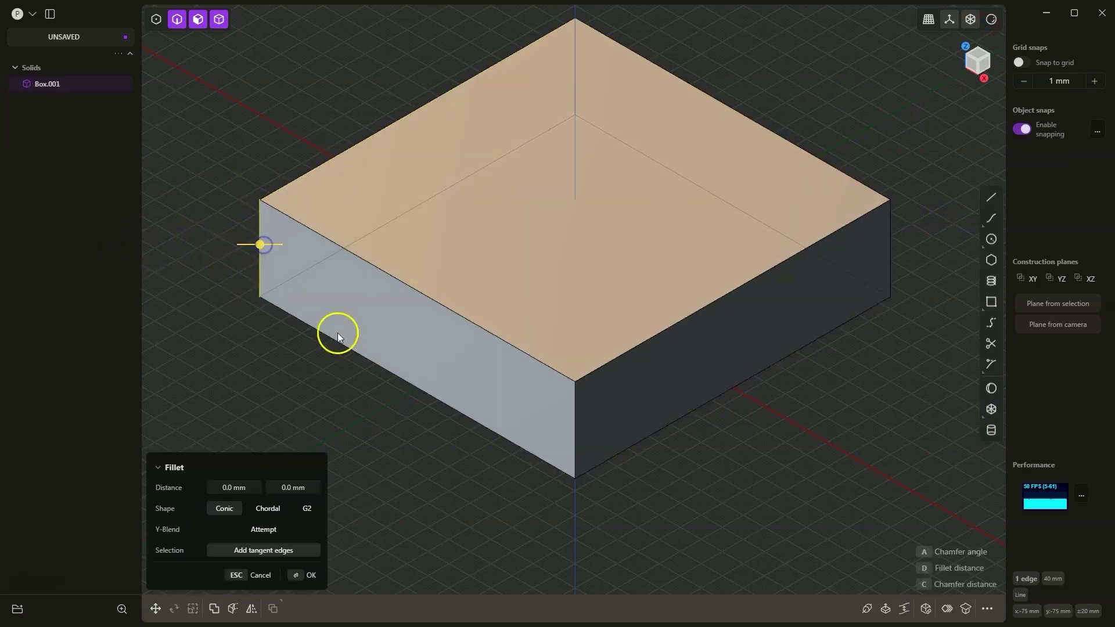
click(577, 415)
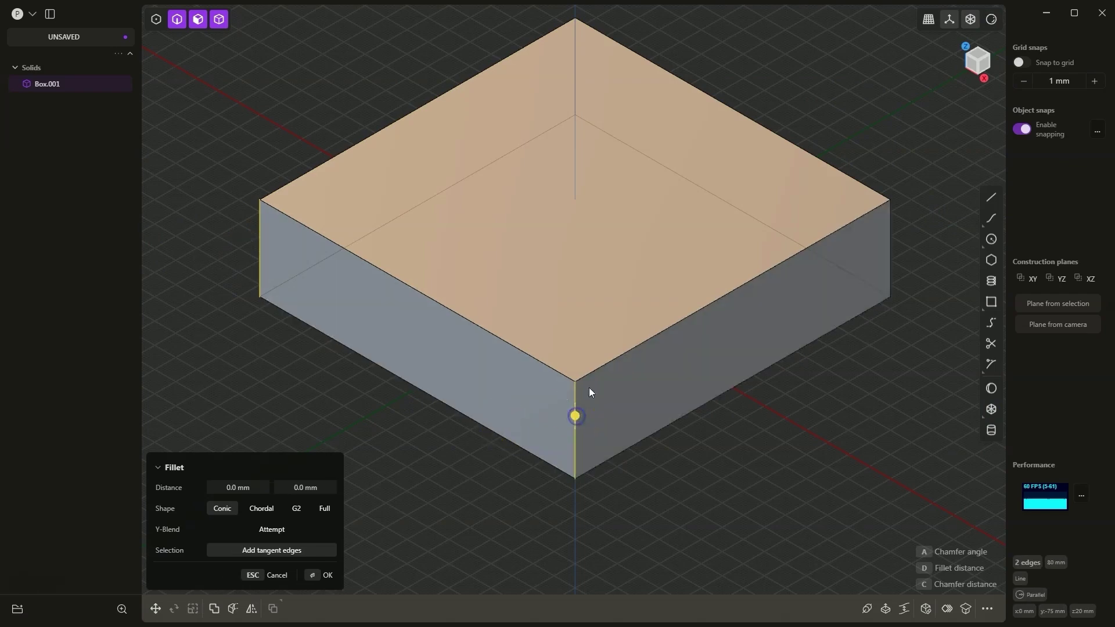
click(891, 249)
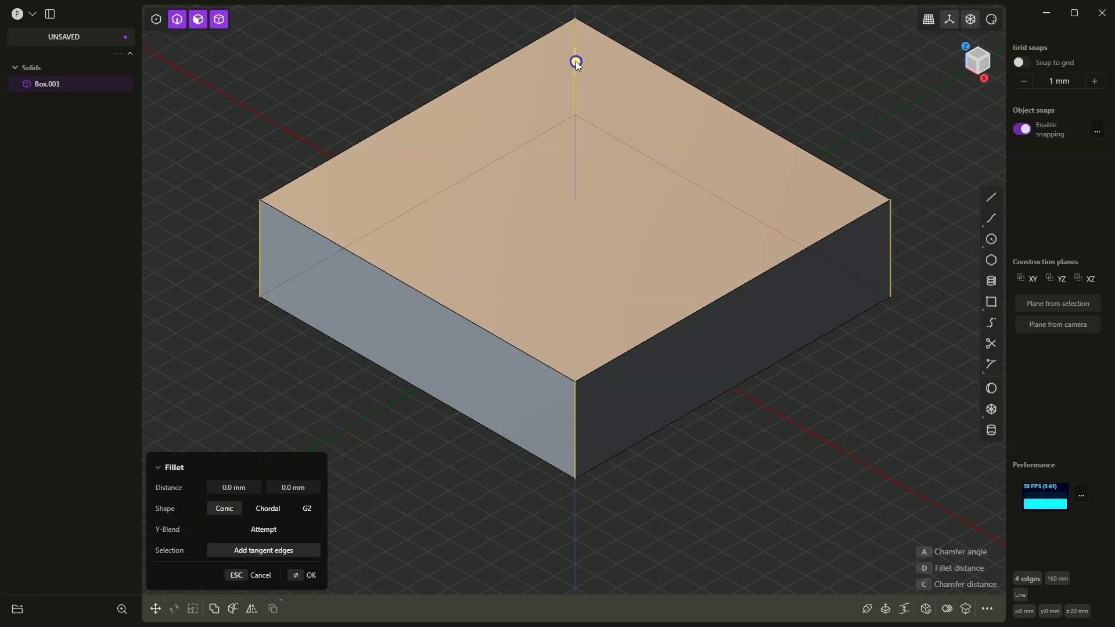
click(575, 61)
drag(575, 72, 563, 14)
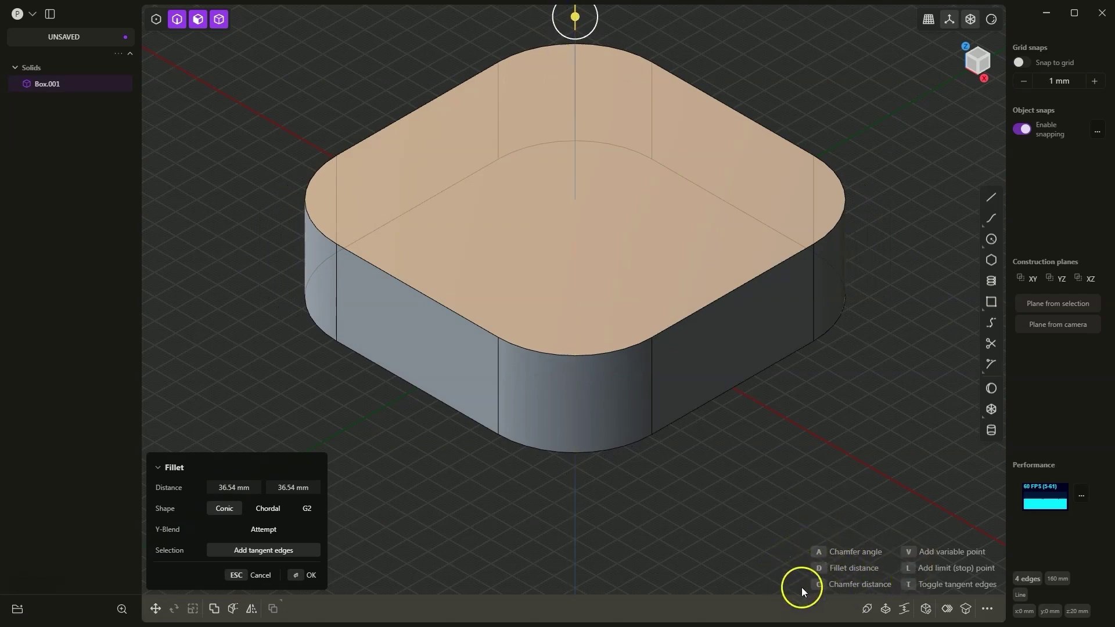
text(50)
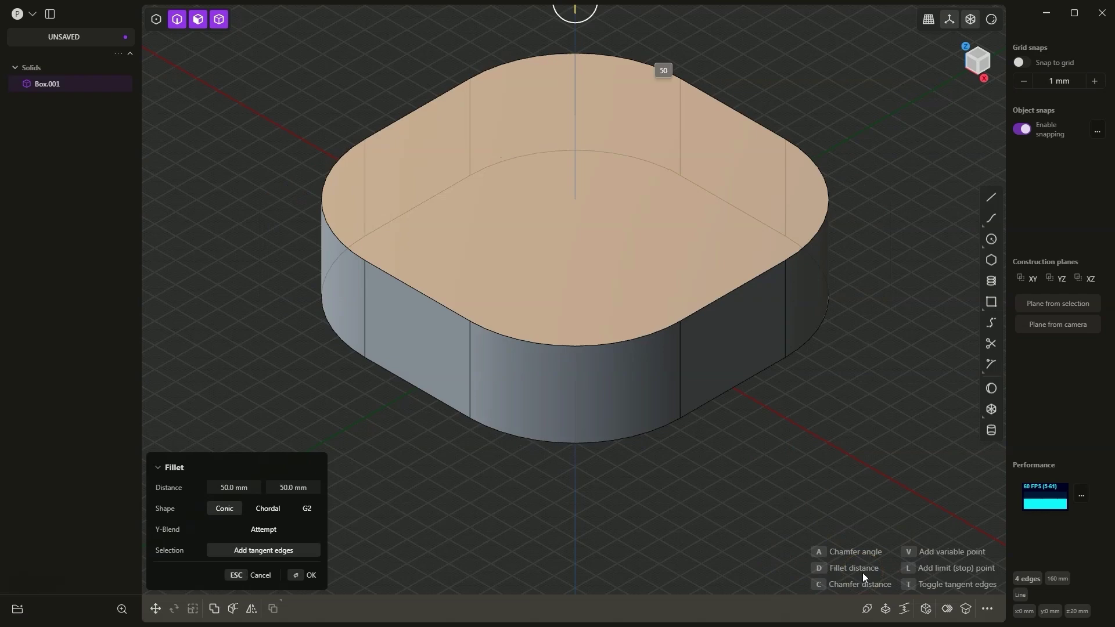
key(Return)
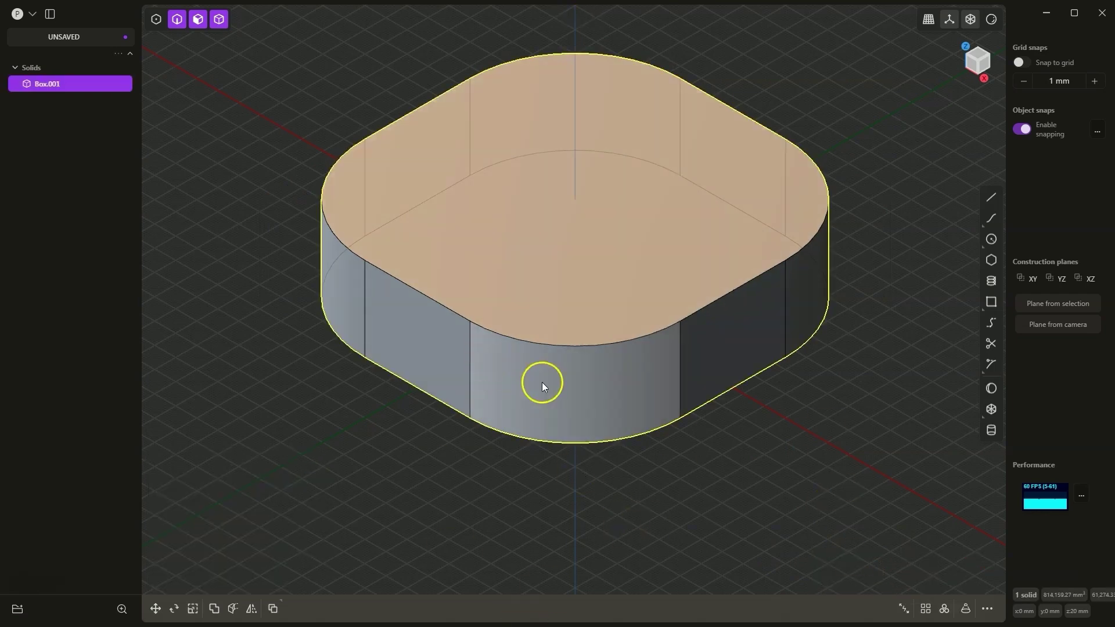
- In edge selection mode, fillet the box's entire bottom edge loop with a 30 mm distance
middle_drag(542, 382, 550, 495)
click(550, 494)
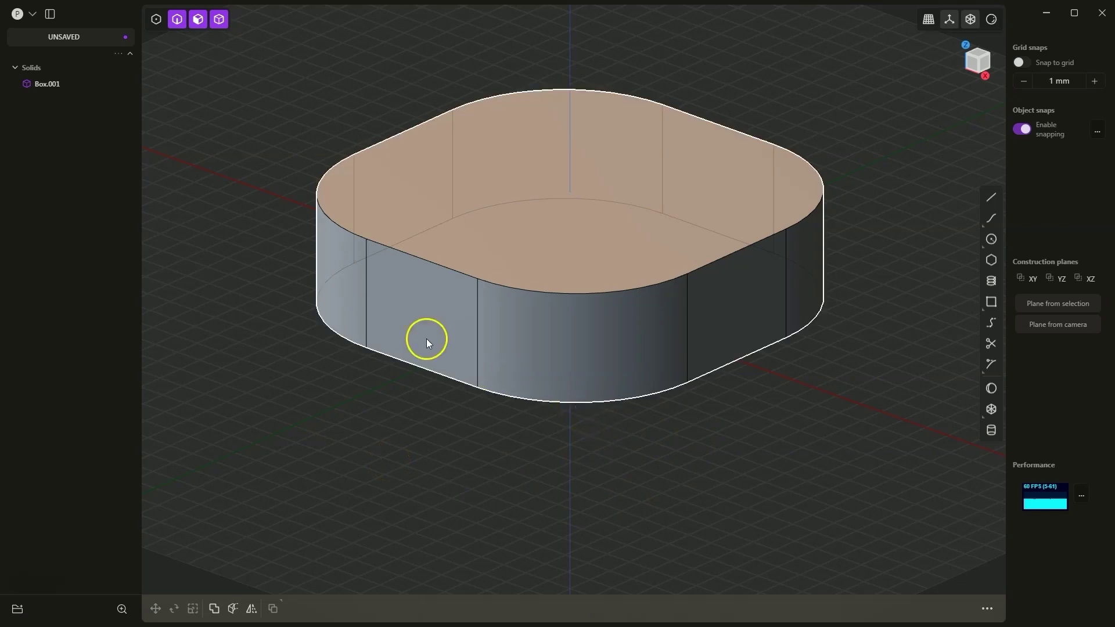
click(178, 24)
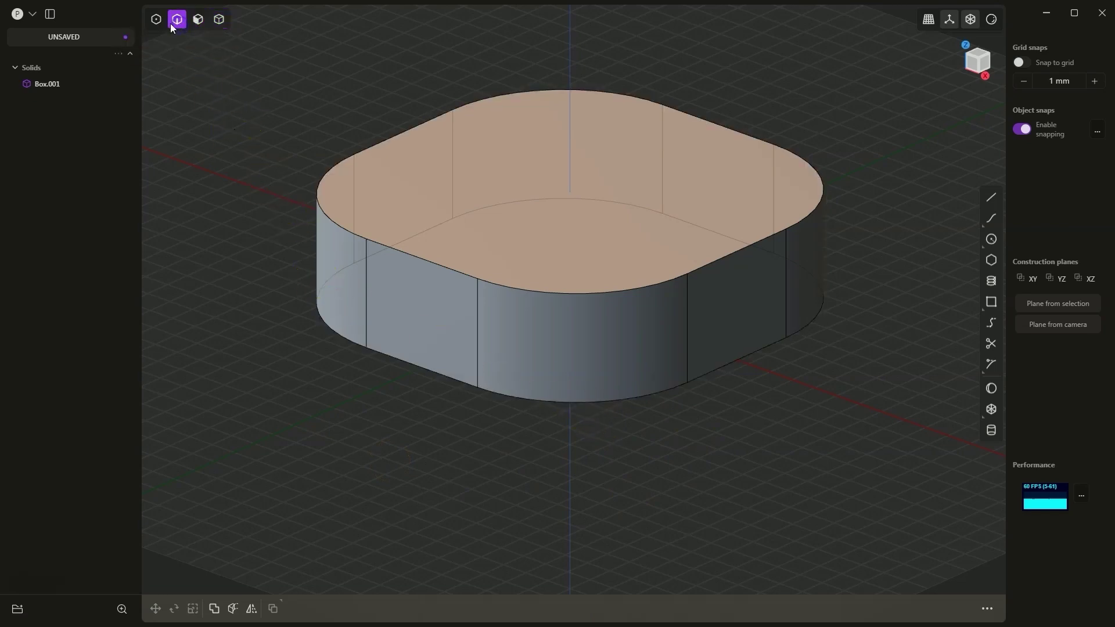
double_click(606, 402)
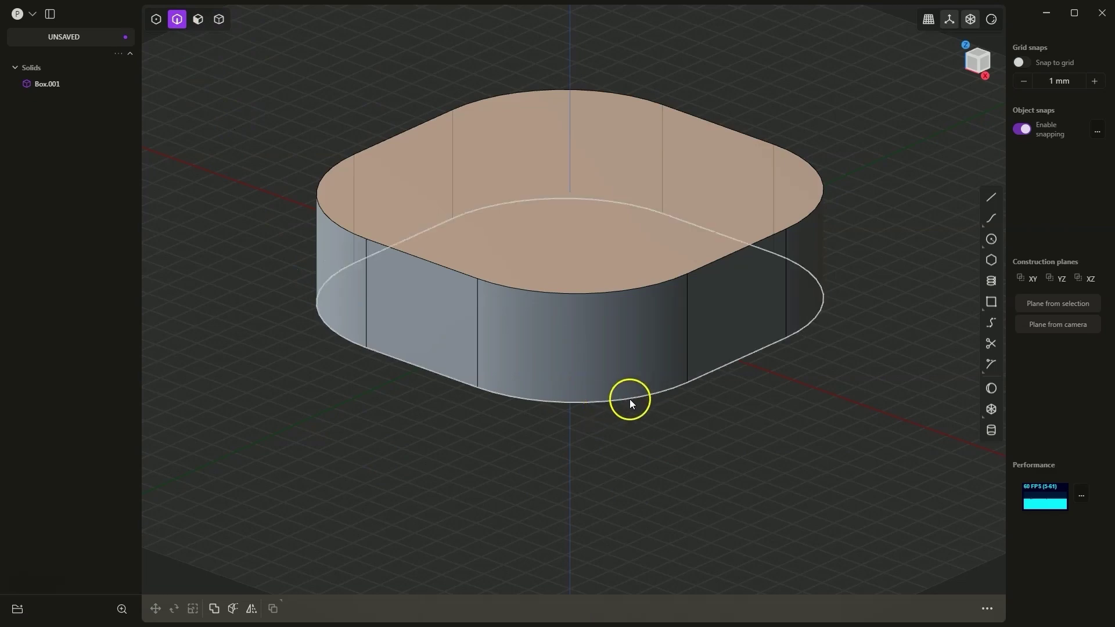
key(f)
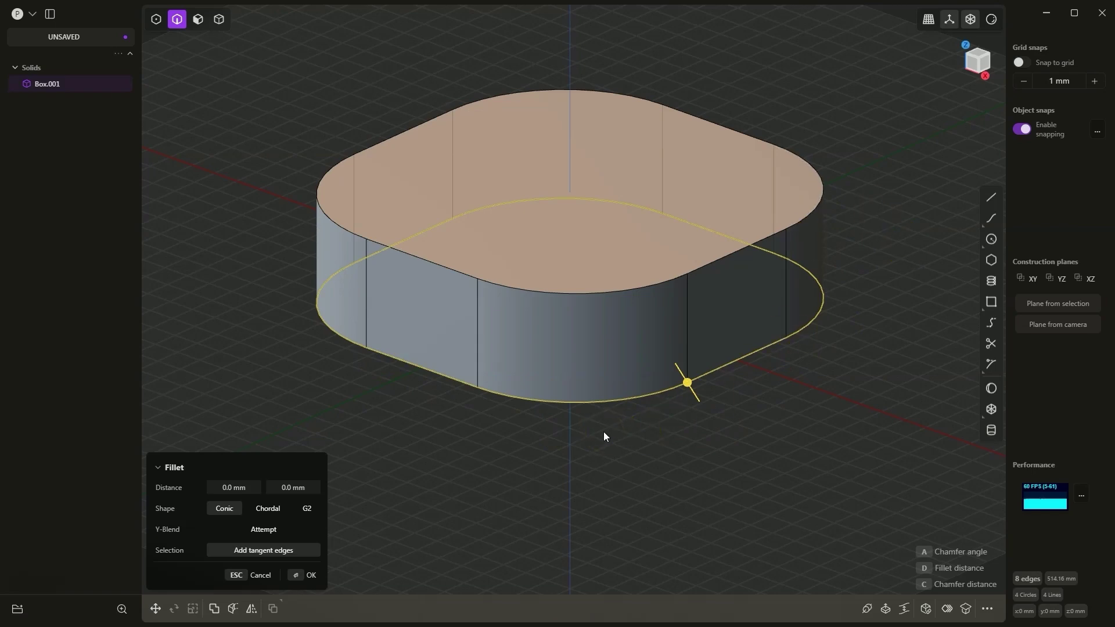
text(d30)
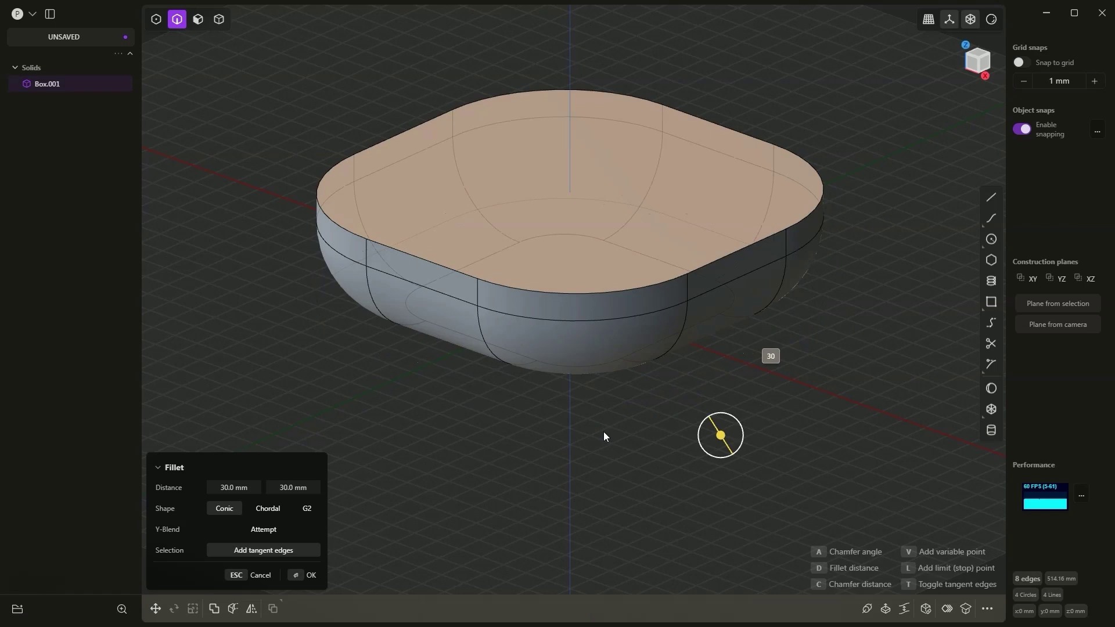
key(Return)
key(Return)
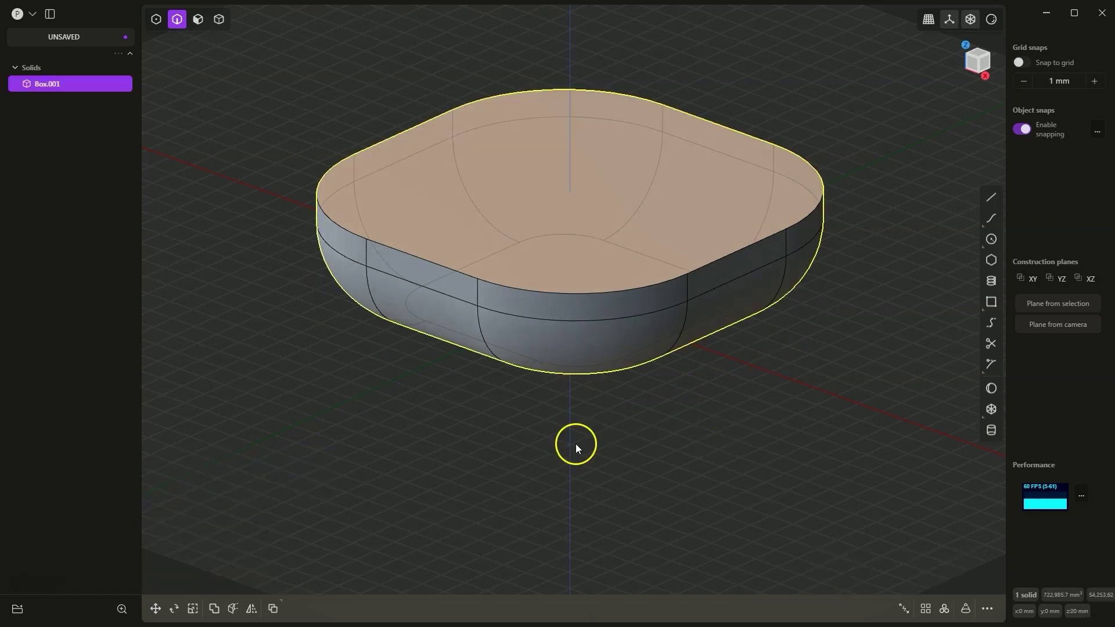
middle_drag(576, 444, 583, 472)
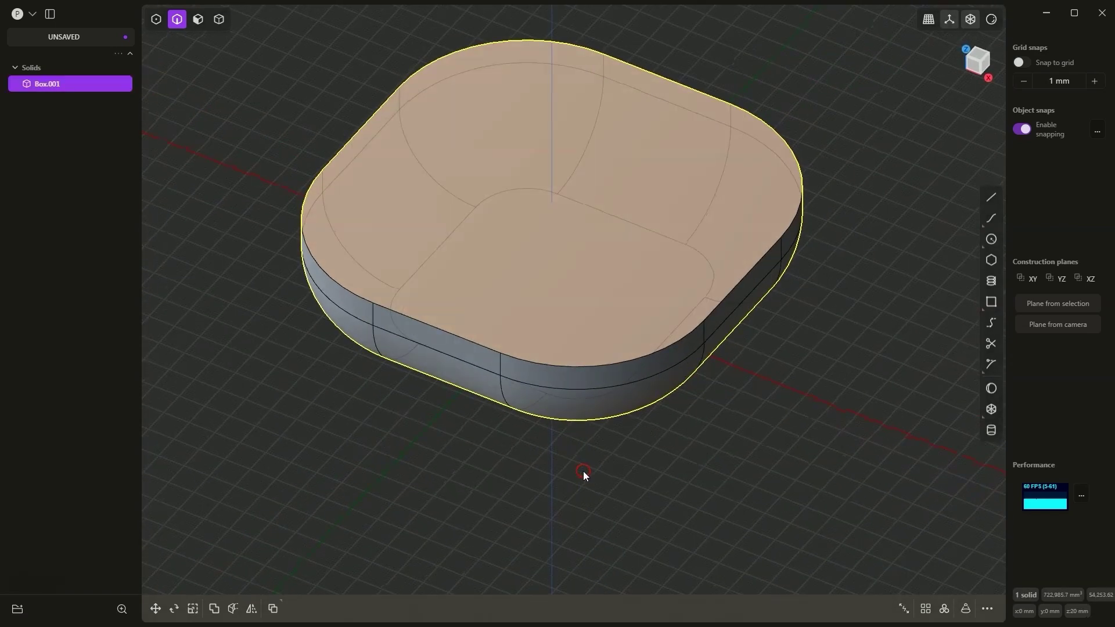
- Hollow Box.001 through its top face with a -4 mm wall thickness
click(198, 19)
click(580, 274)
key(o)
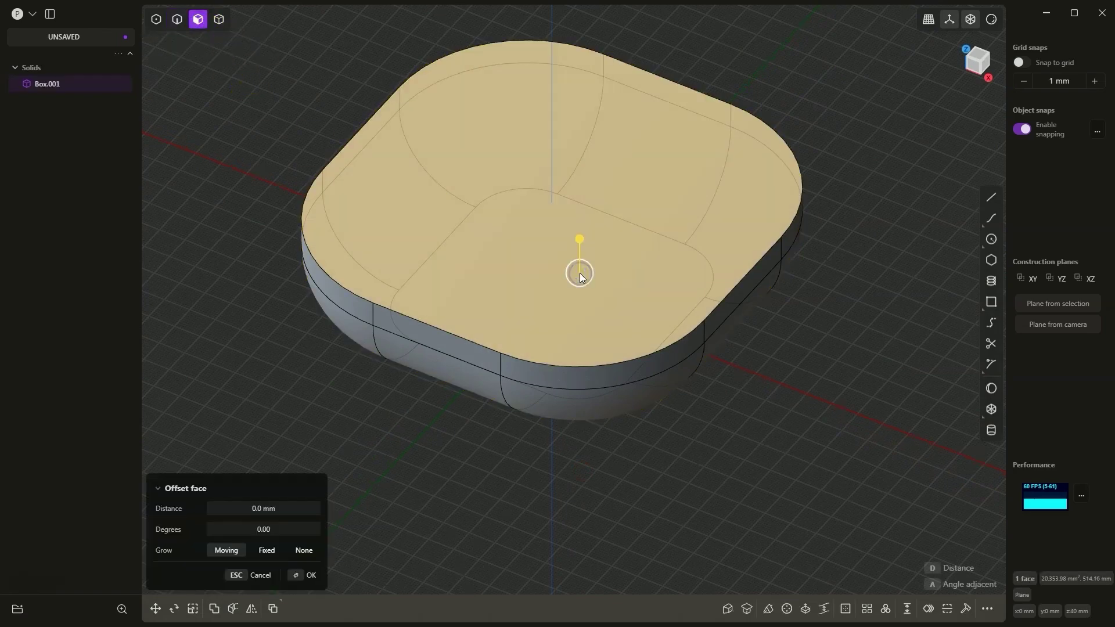
click(846, 610)
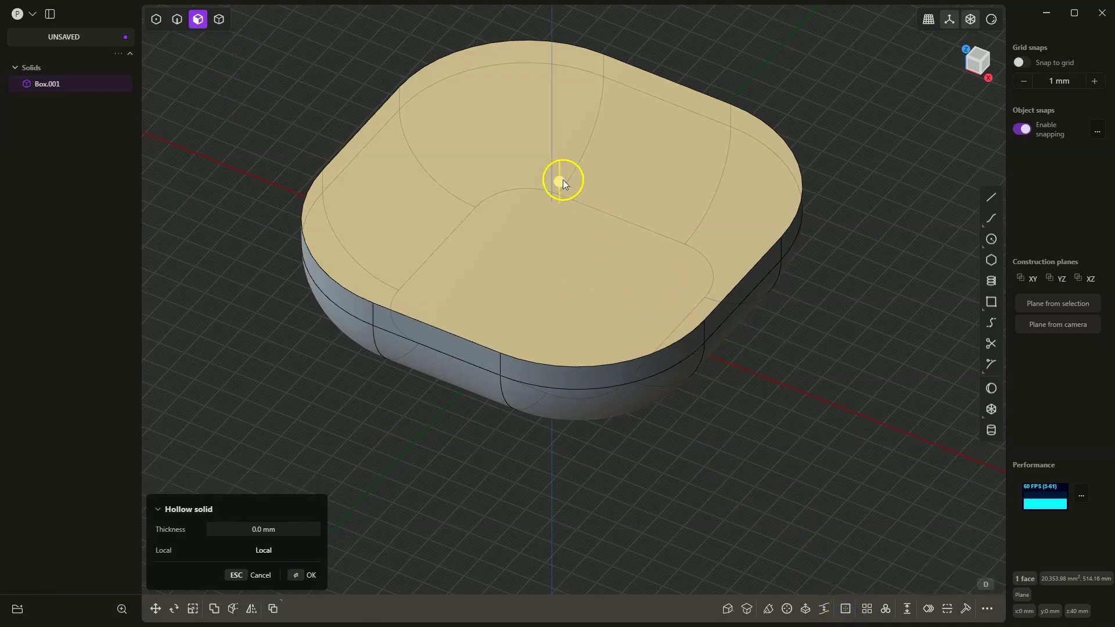
drag(563, 179, 561, 195)
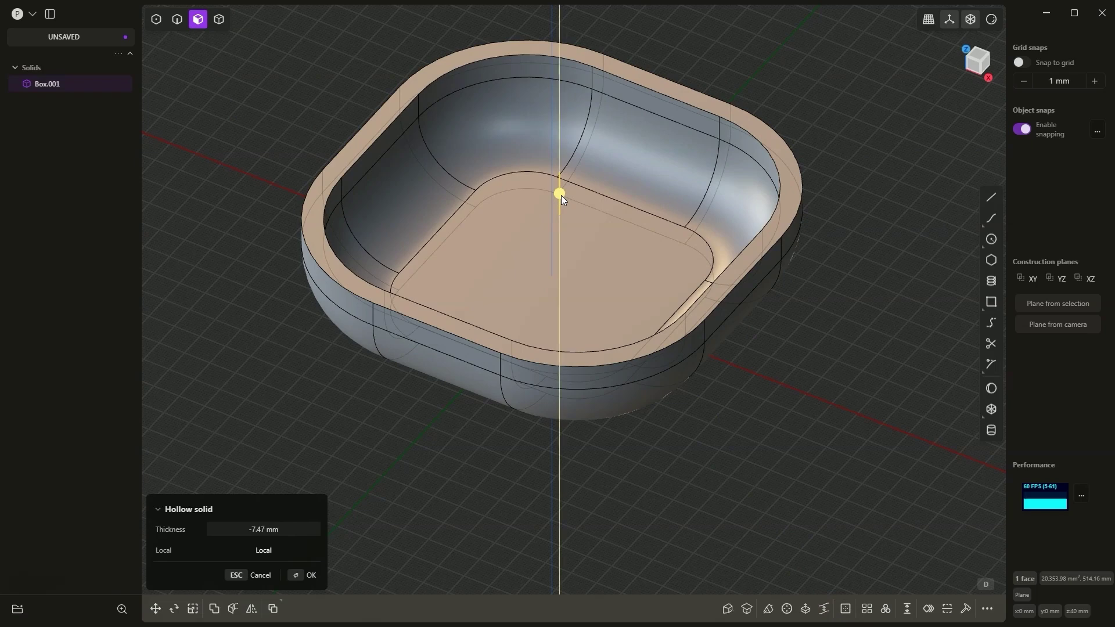
text(-4)
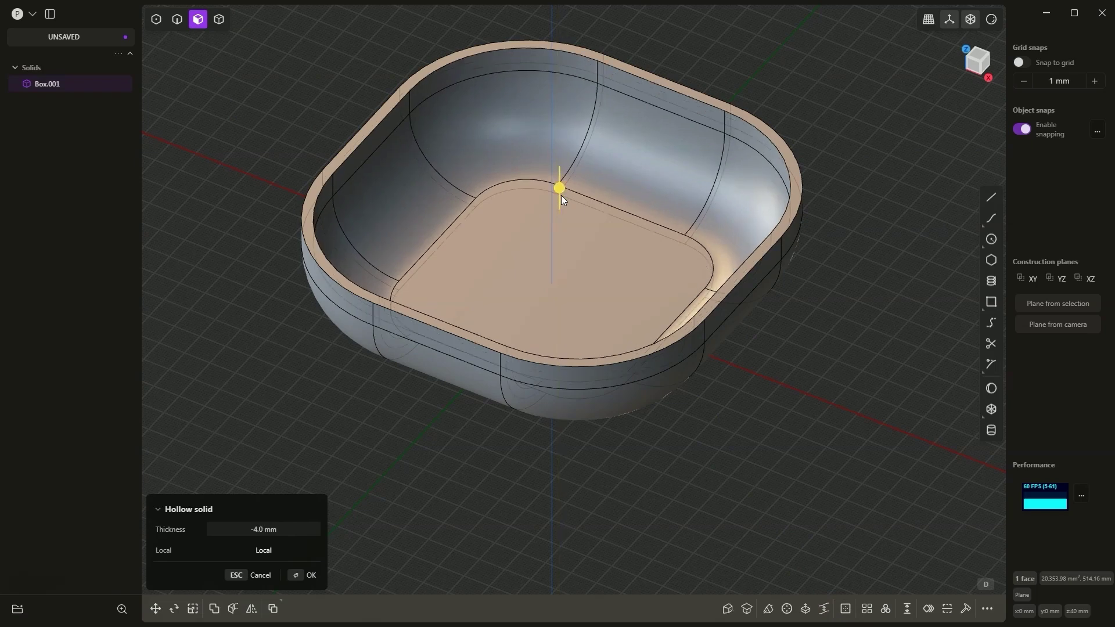
key(Return)
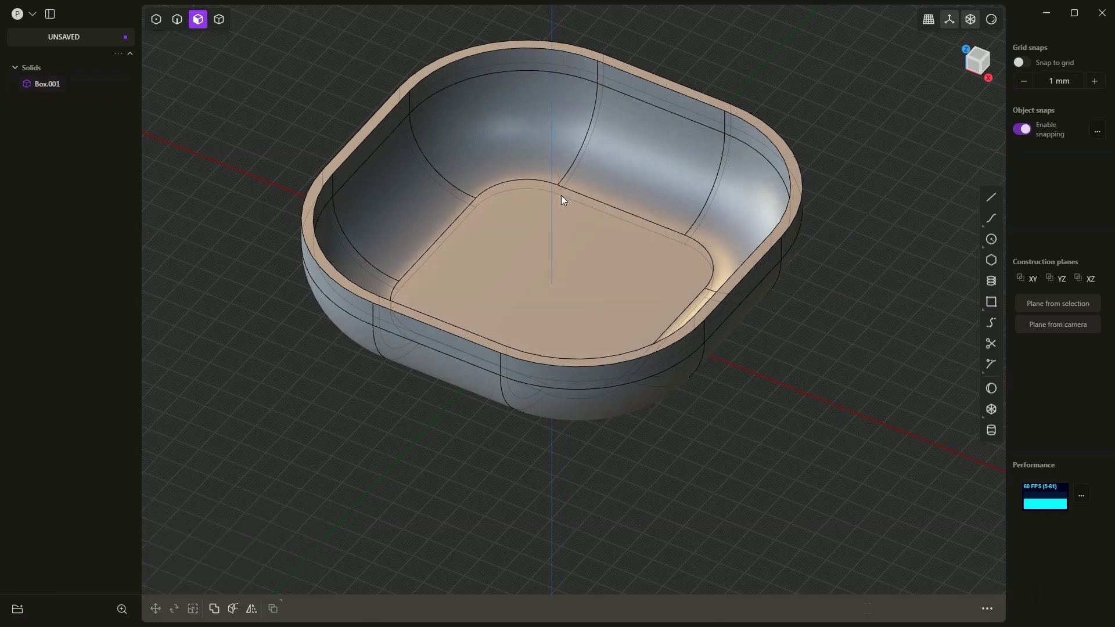
right_drag(889, 186, 657, 383)
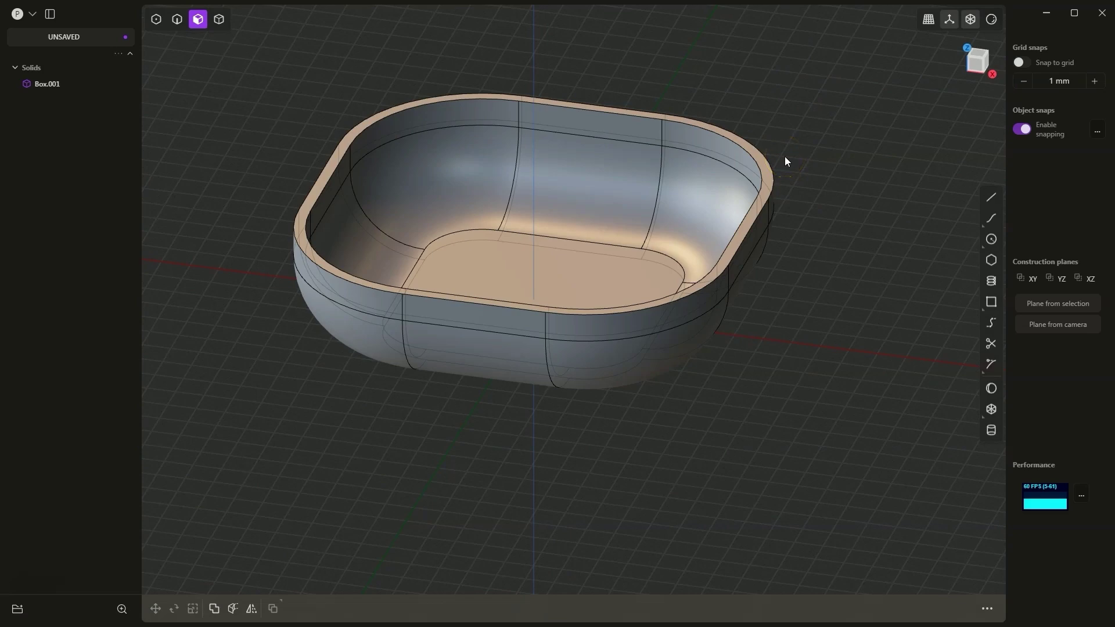
- Draw a 30 mm Line.001 from the centre of the bowl's underside along the X axis
click(992, 199)
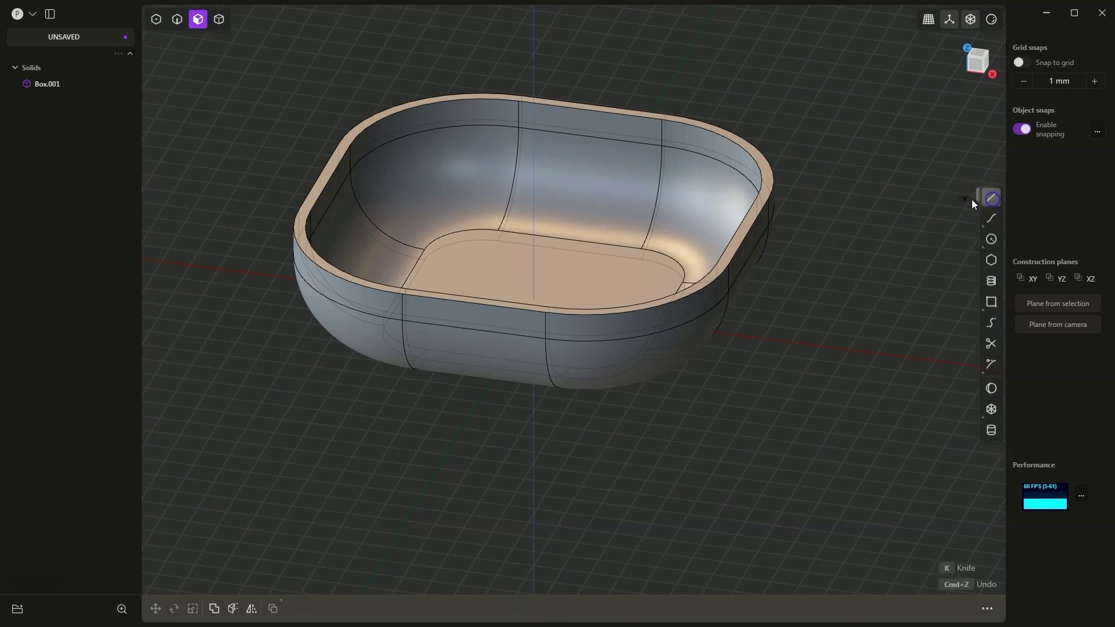
right_drag(727, 354, 750, 326)
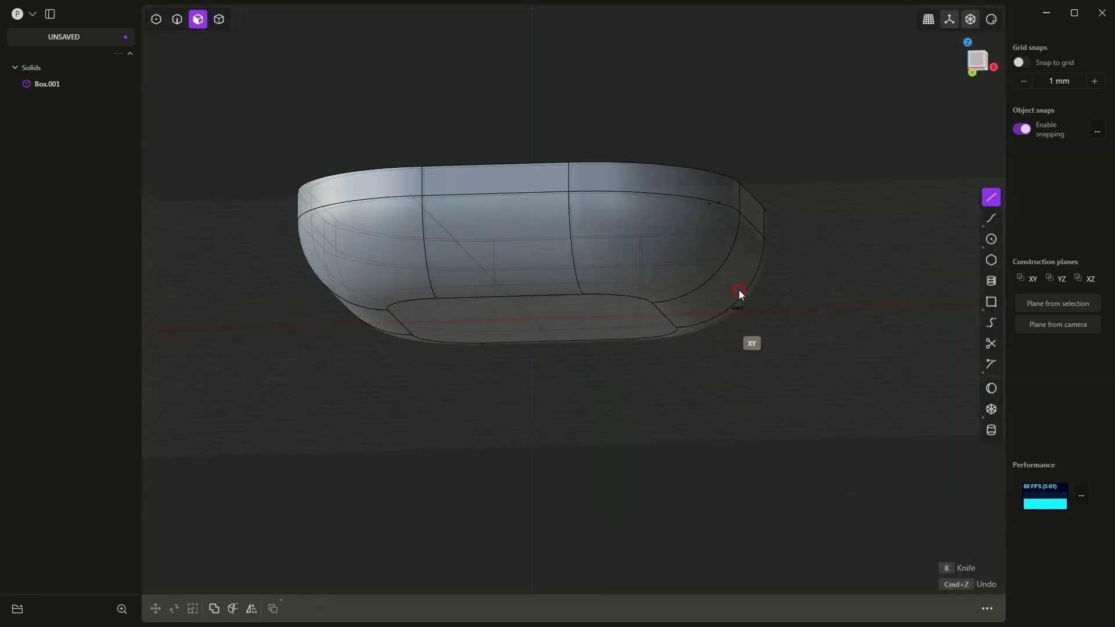
click(532, 317)
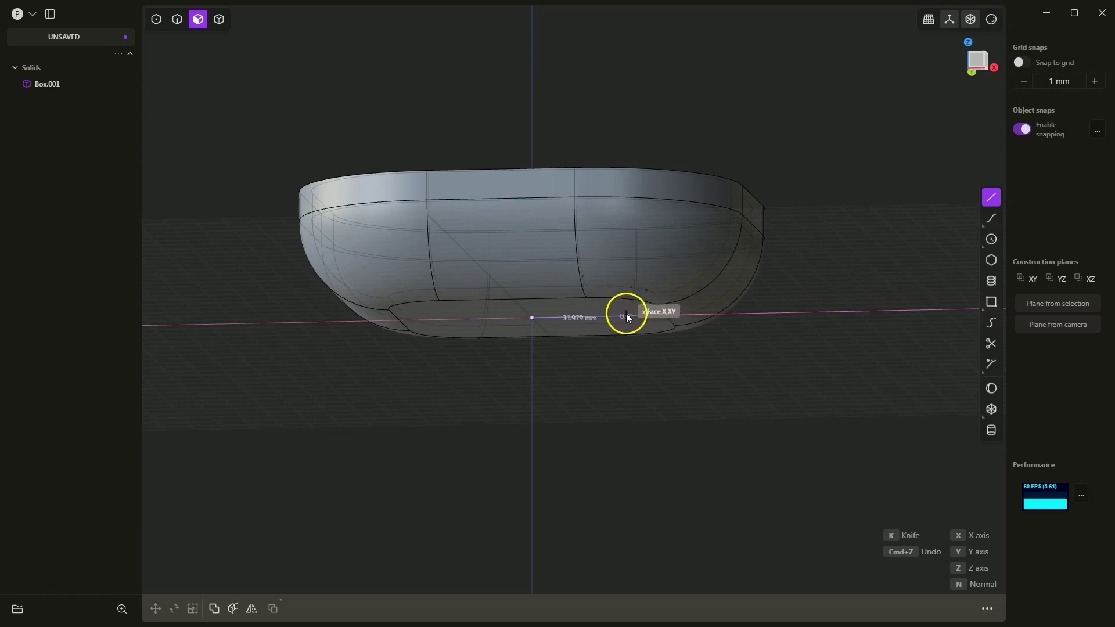
key(Tab)
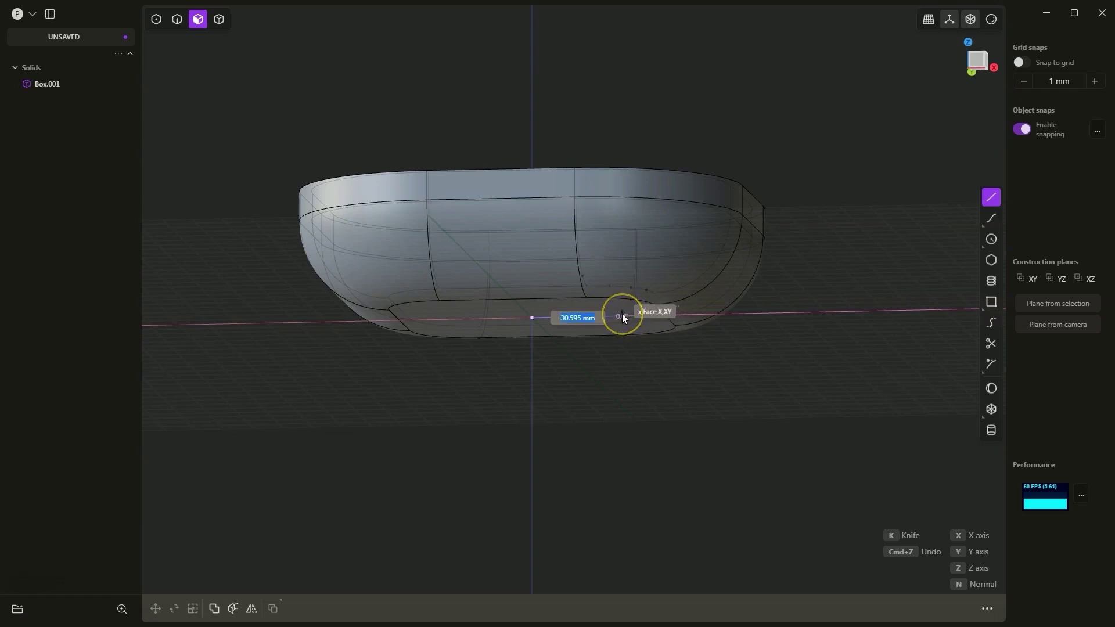
text(30)
key(Return)
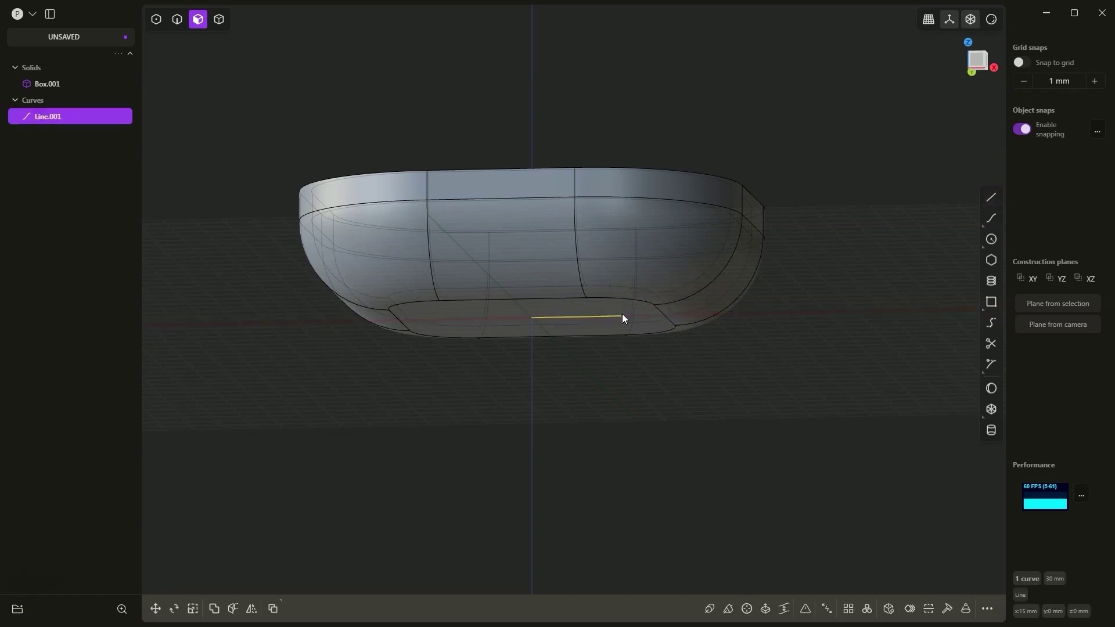
middle_drag(665, 336, 631, 326)
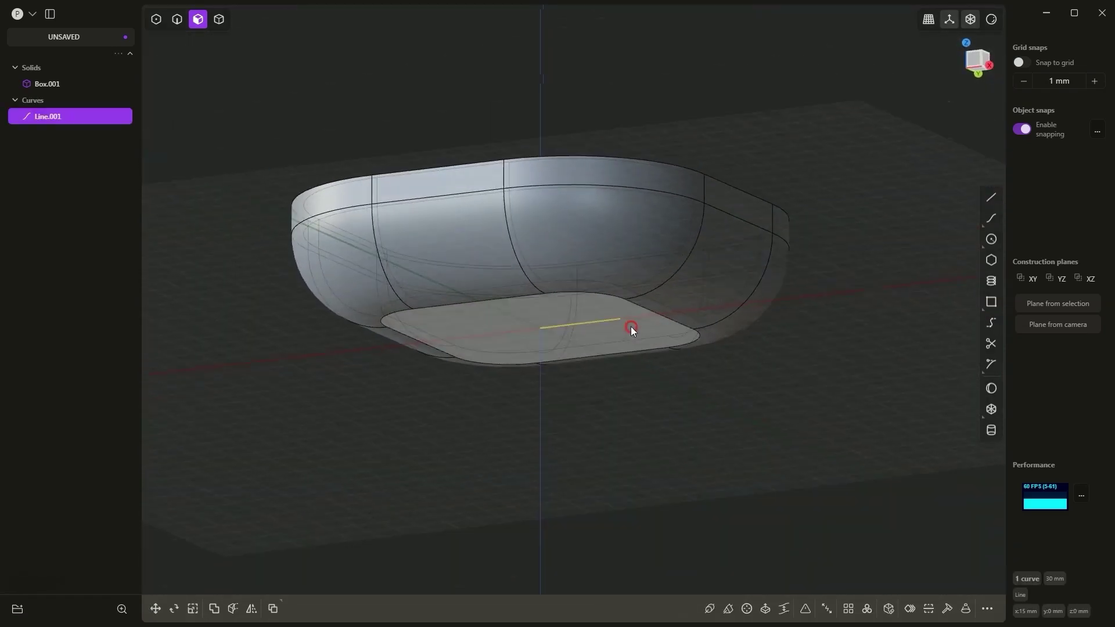
- Switch to the Front view and hide Box.001 in the outliner
click(973, 61)
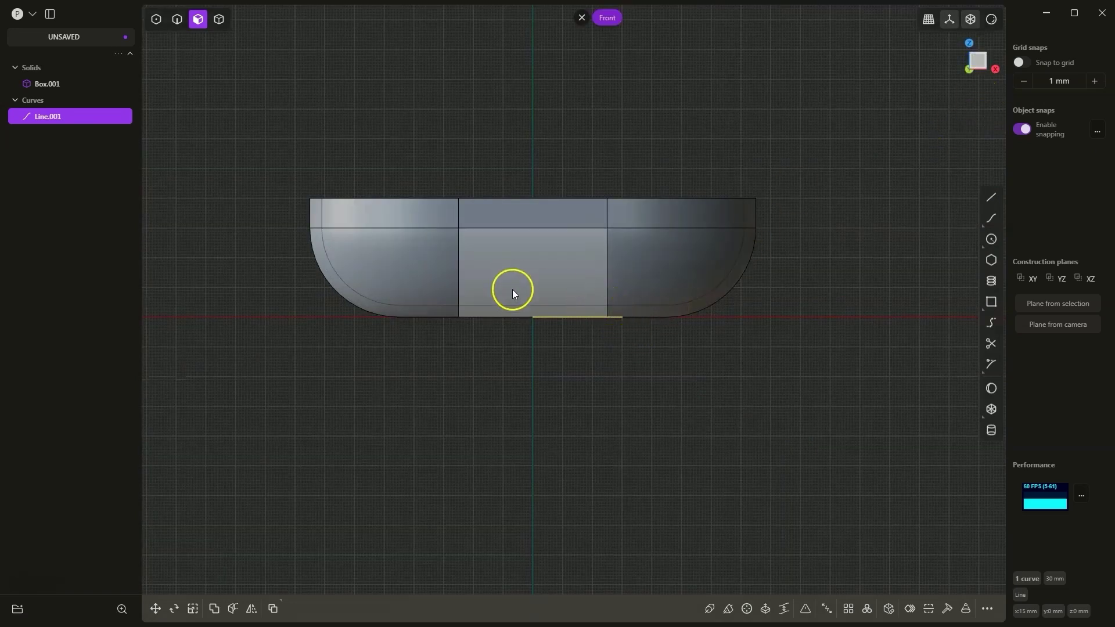
click(91, 83)
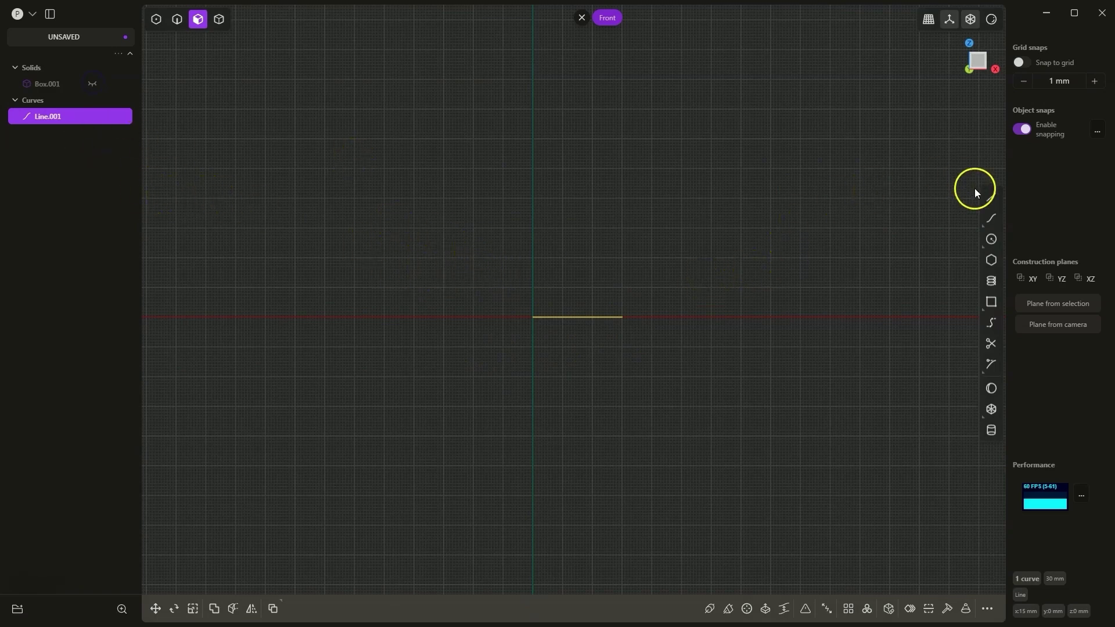
click(993, 196)
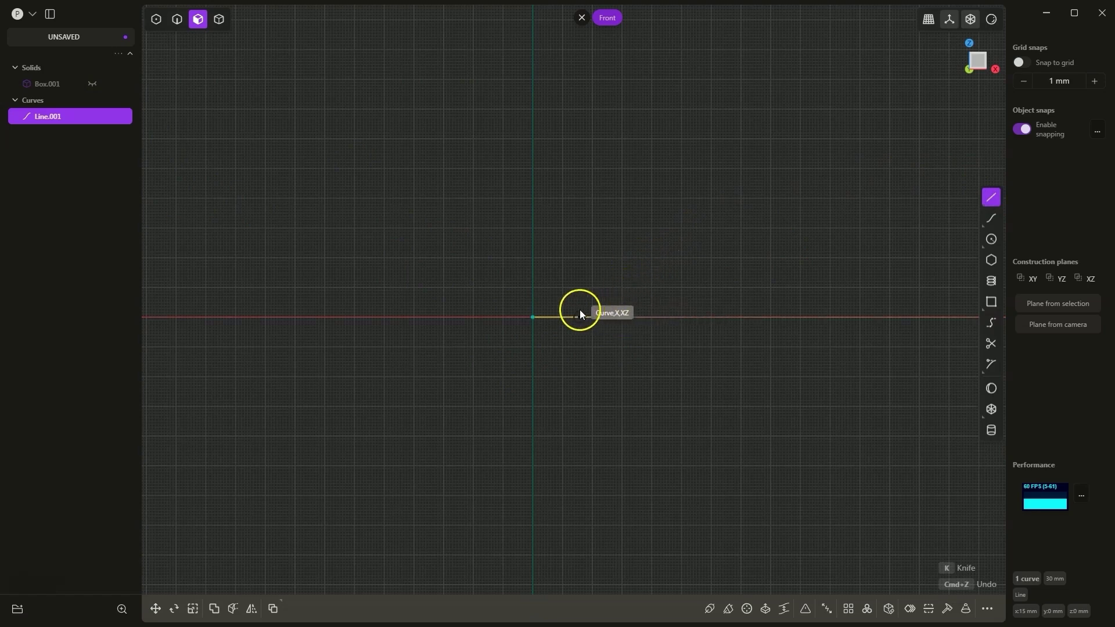
- Draw a 50 mm Line.002 at 60° from Line.001's outer end, then hide Line.001
click(621, 318)
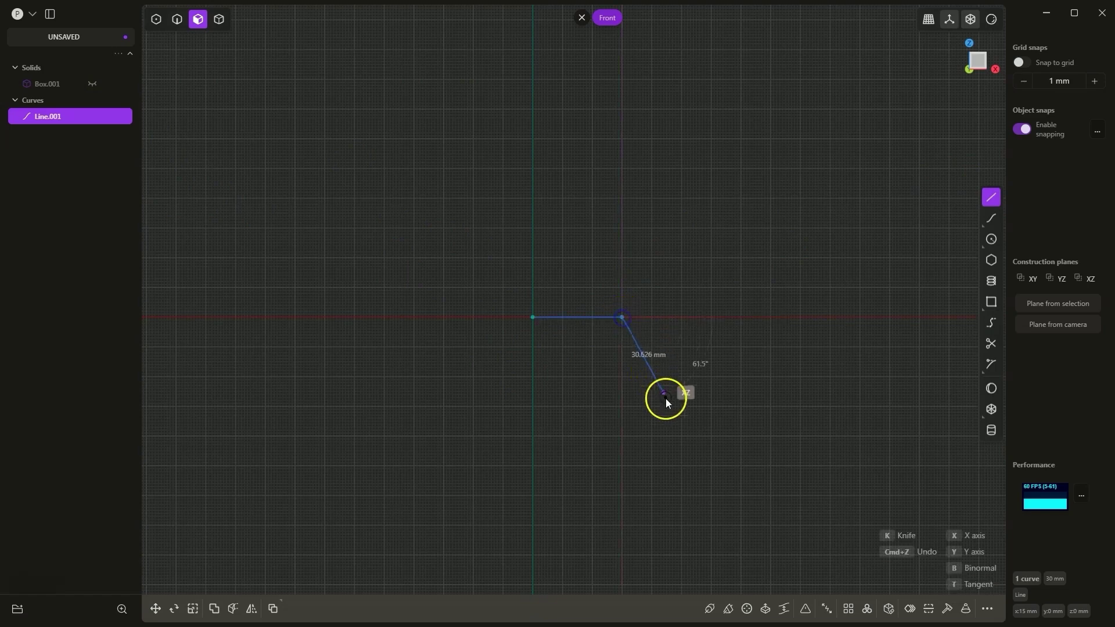
key(Tab)
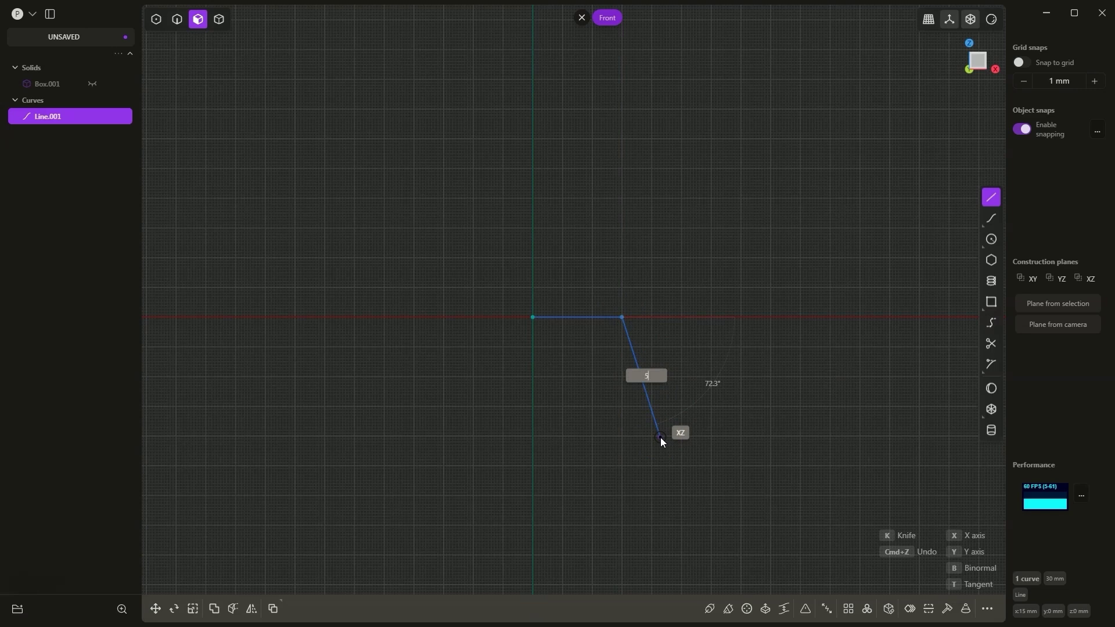
text(0)
key(Tab)
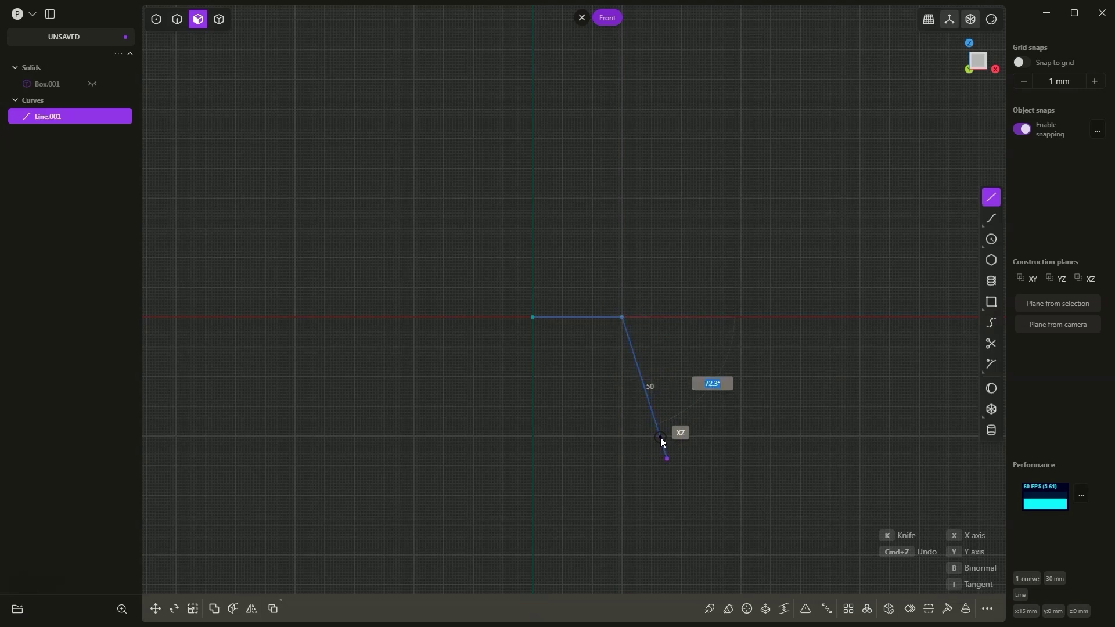
text(60)
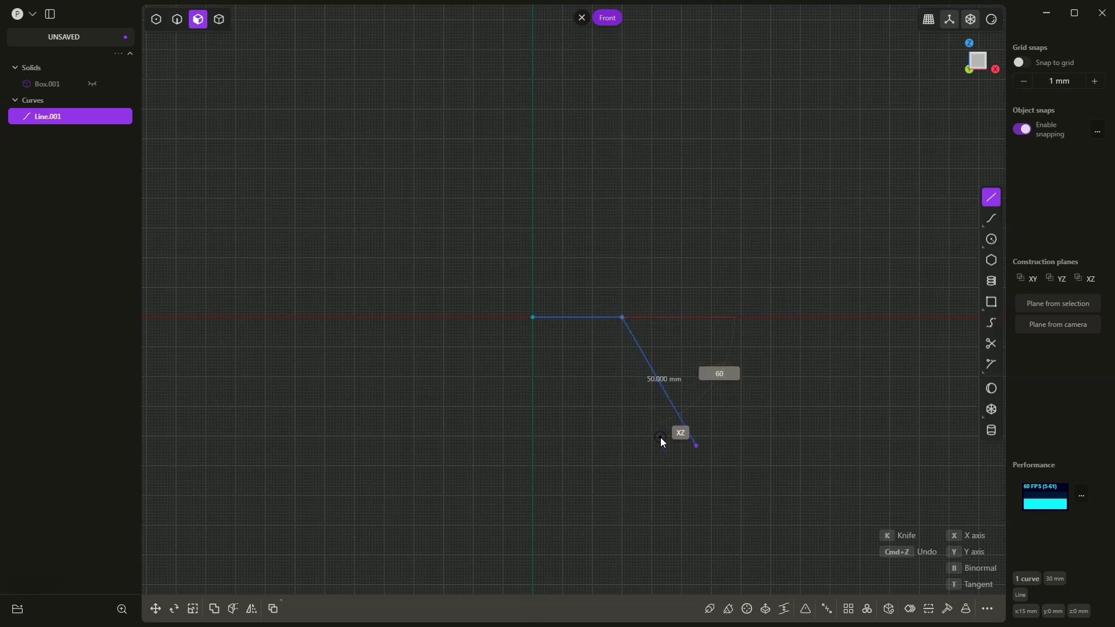
key(Return)
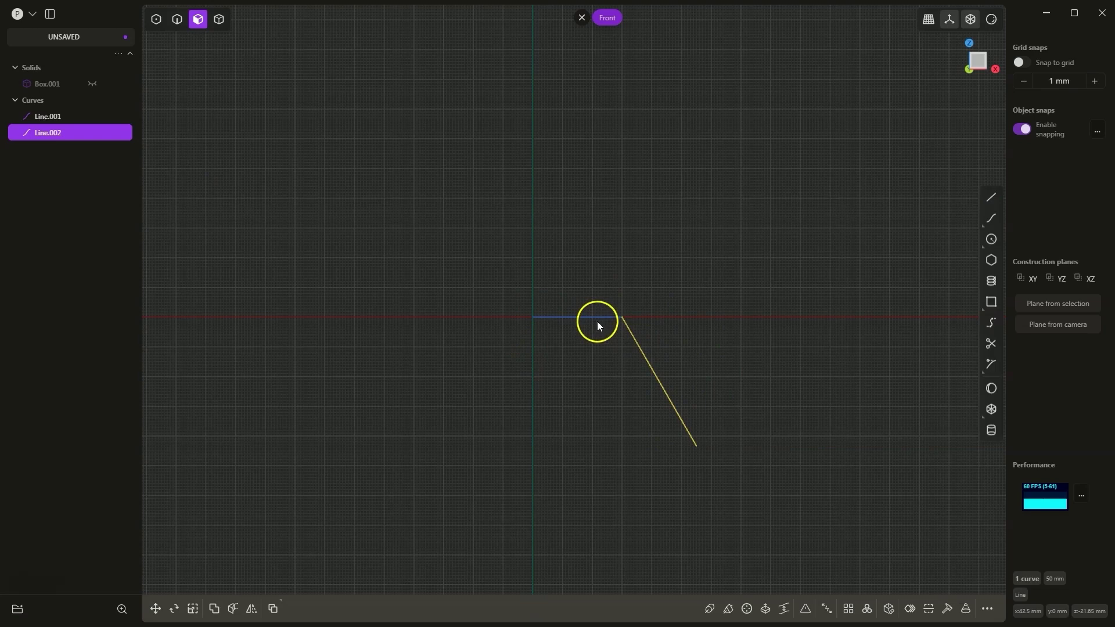
click(92, 117)
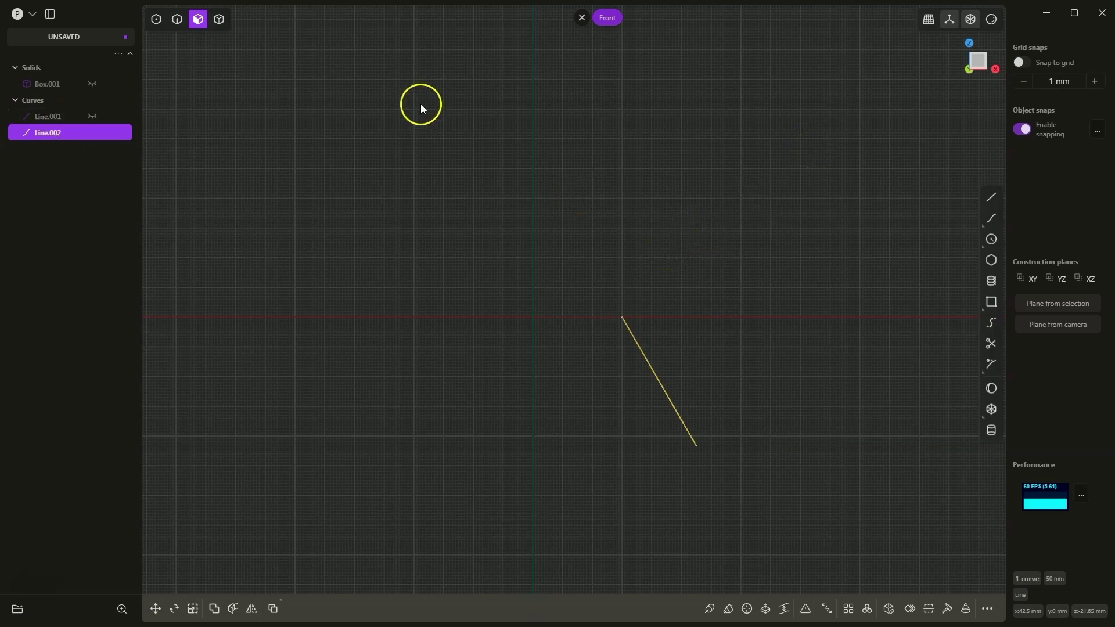
middle_drag(625, 148, 591, 205)
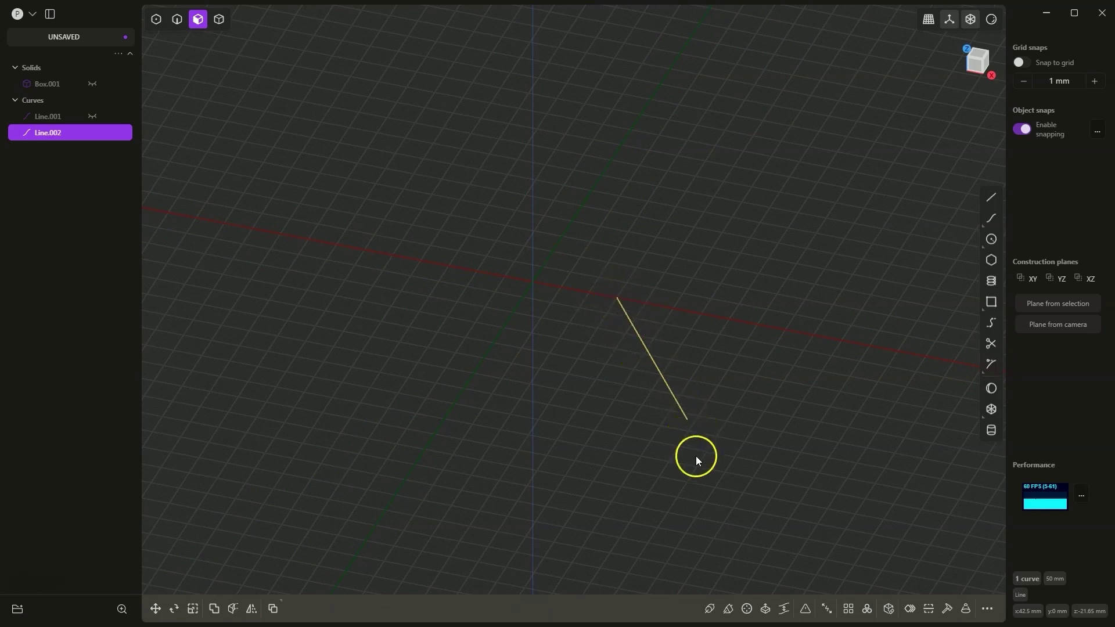
click(991, 242)
click(616, 298)
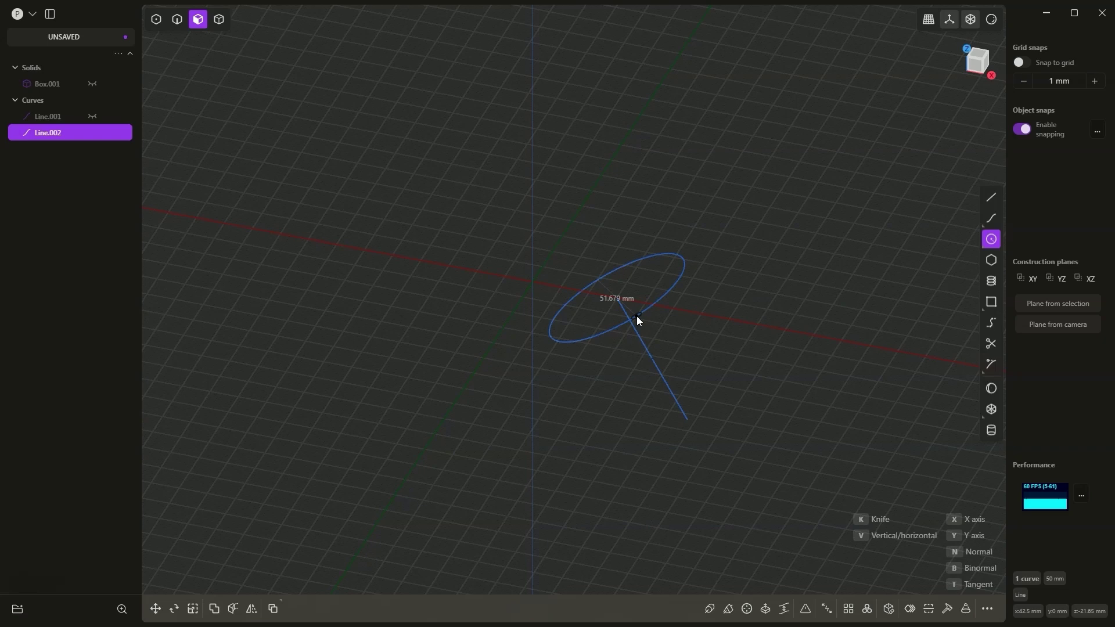
drag(636, 316, 689, 297)
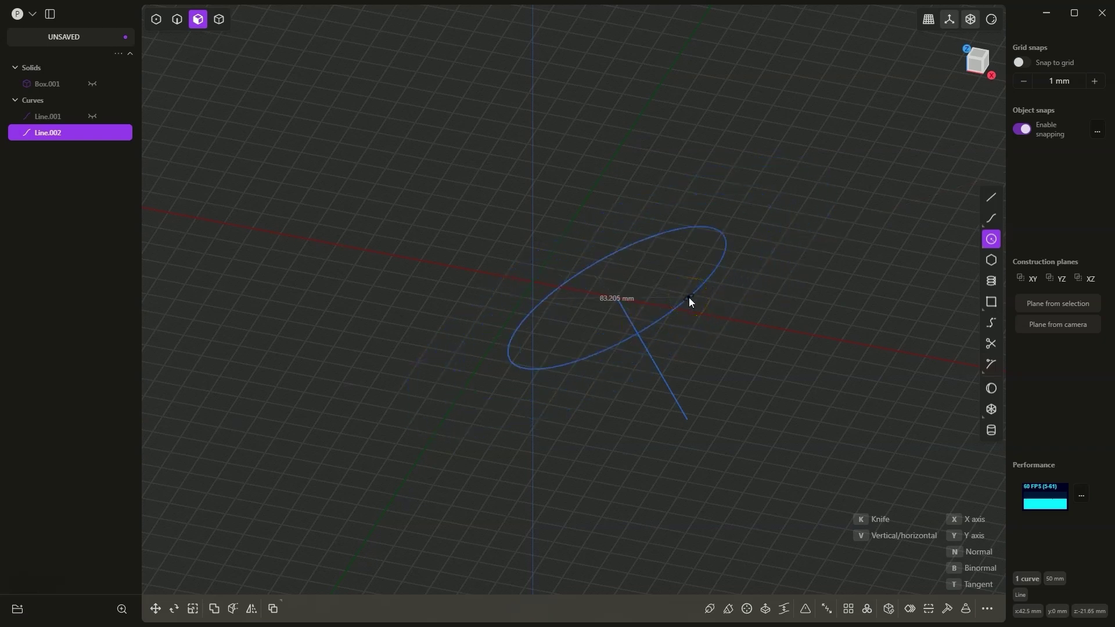
key(Escape)
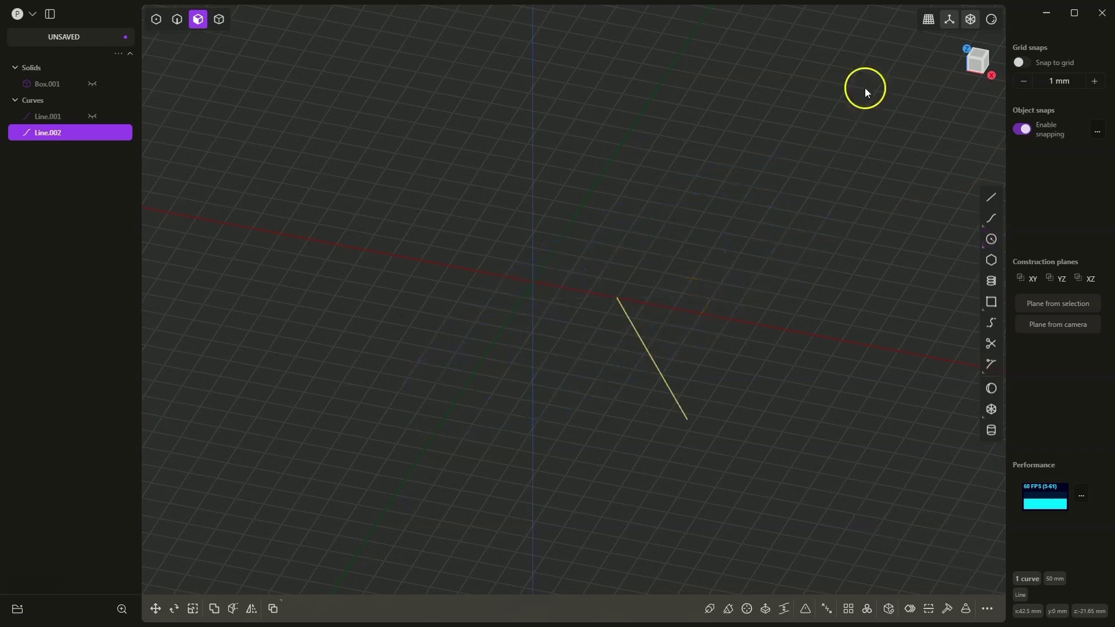
- From the top view, draw a 15 mm circle centred on Line.002's upper end
click(980, 56)
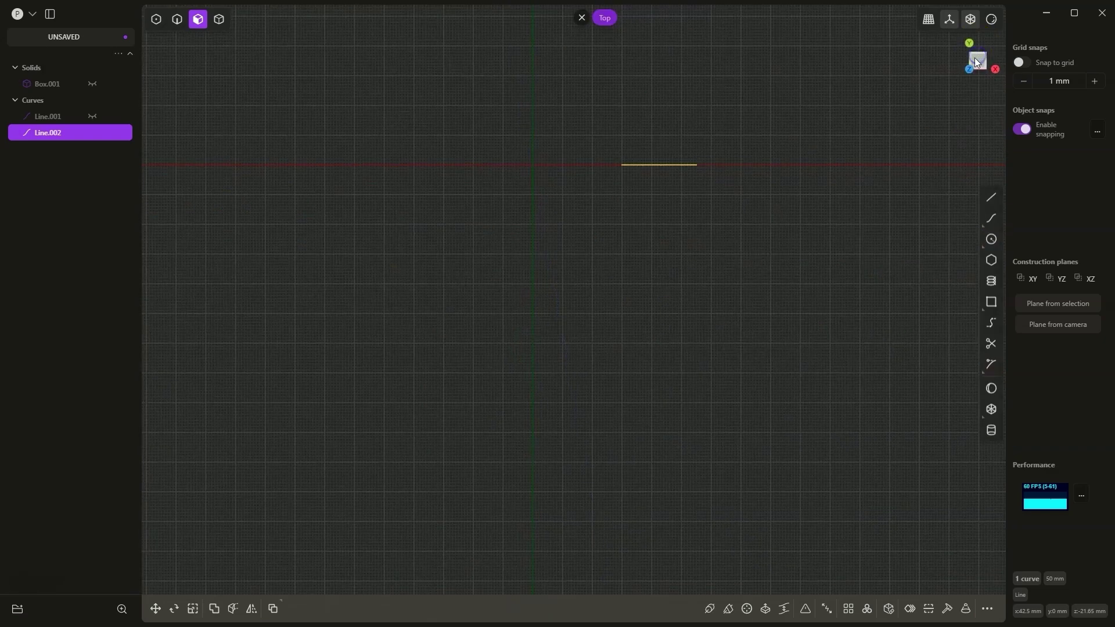
click(992, 240)
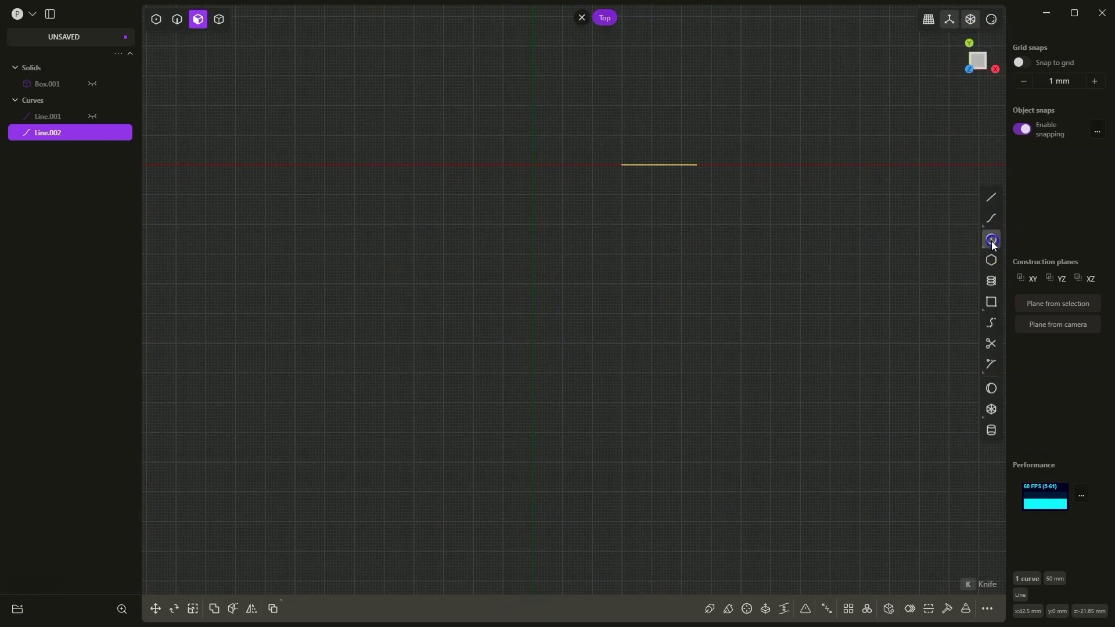
click(620, 165)
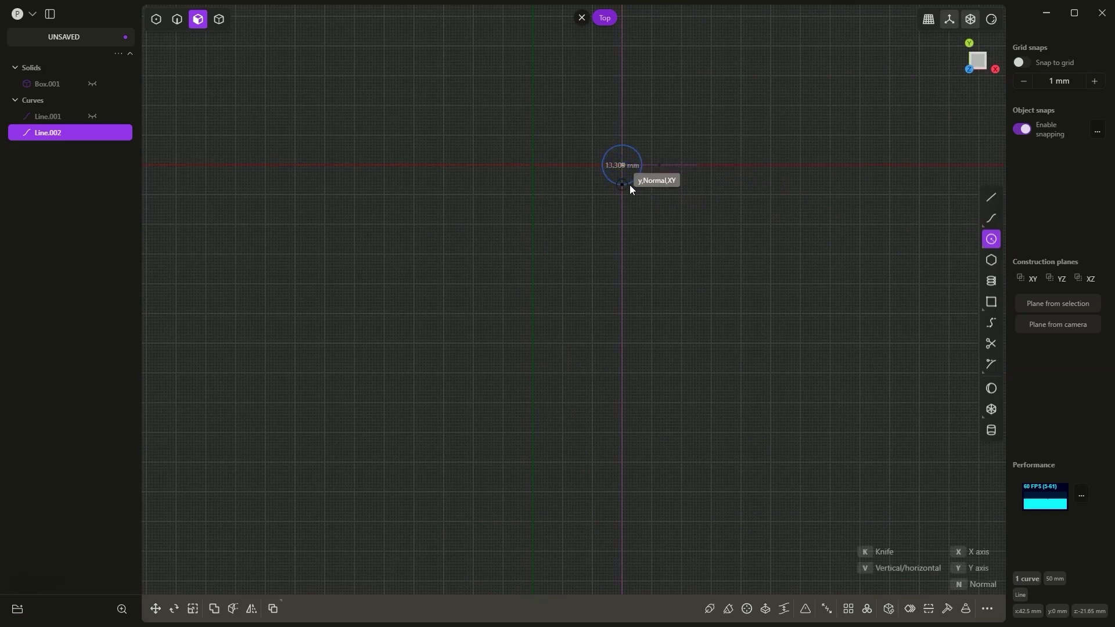
text(15)
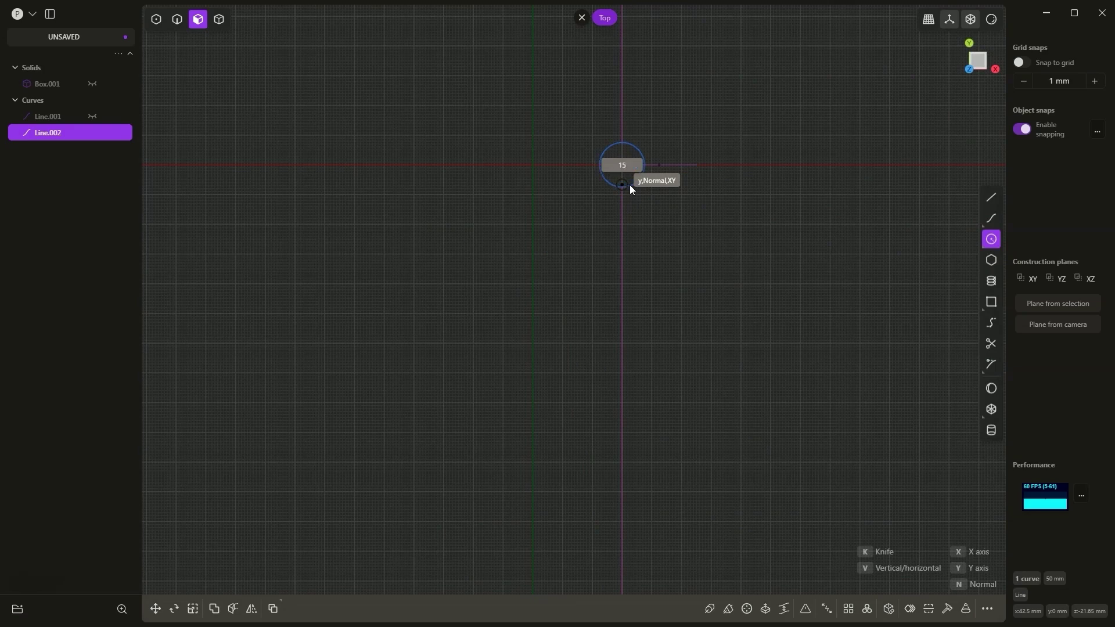
key(Return)
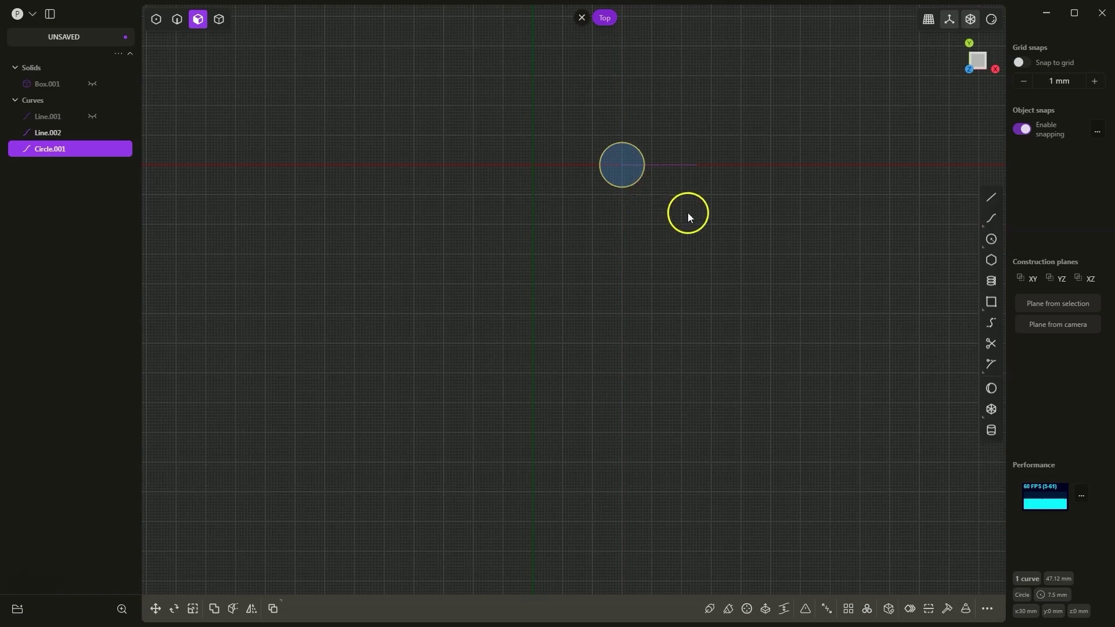
- Add a 10 mm circle at Line.002's lower end and orbit to see both circles in 3D
click(992, 239)
click(699, 166)
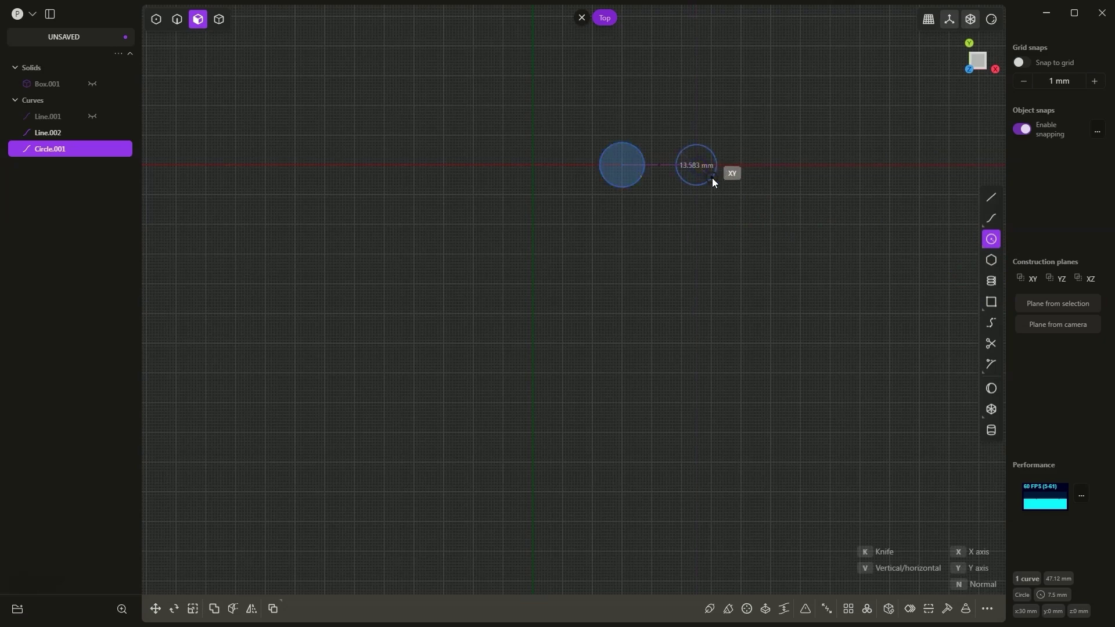
key(Tab)
text(1)
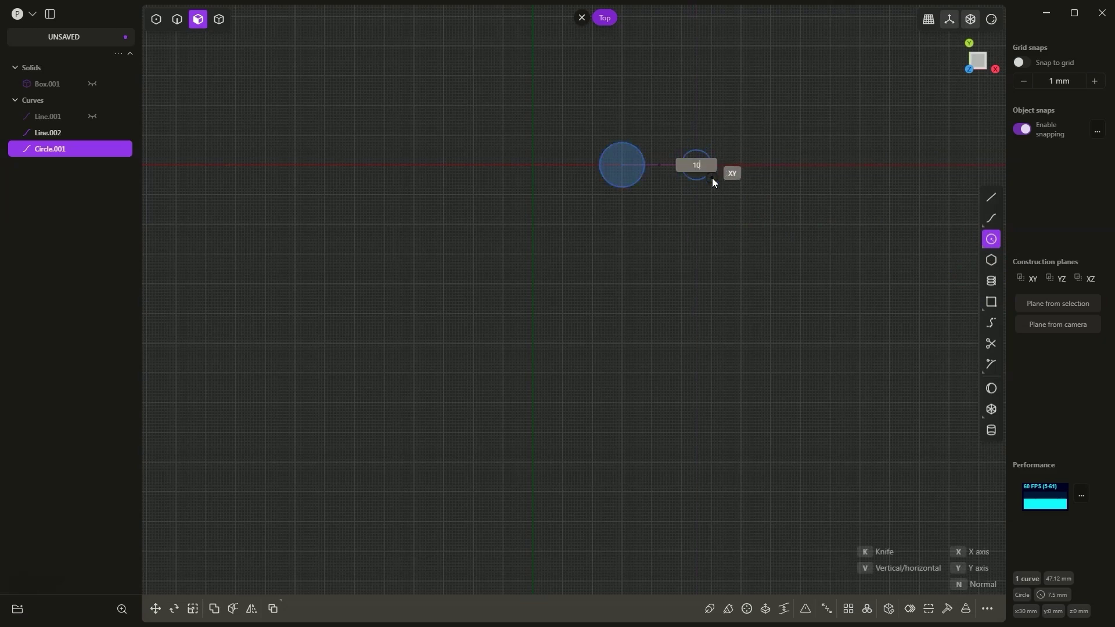
key(Return)
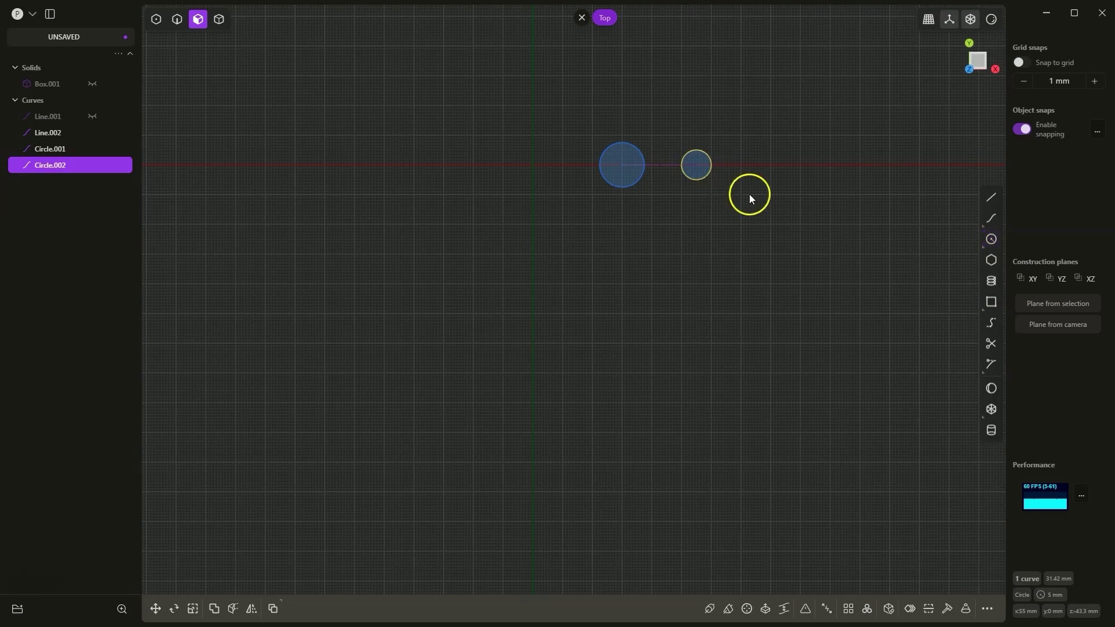
middle_drag(750, 194, 702, 233)
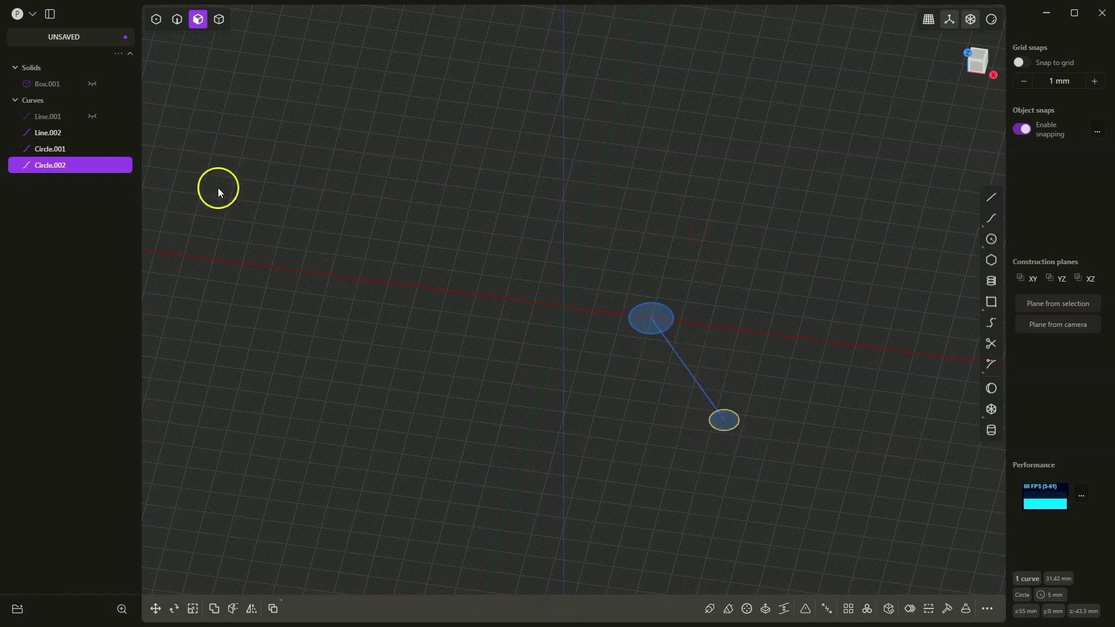
- Hide Line.002 and loft Circle.001 to Circle.002 into a tapered solid leg, Solid 6
click(92, 133)
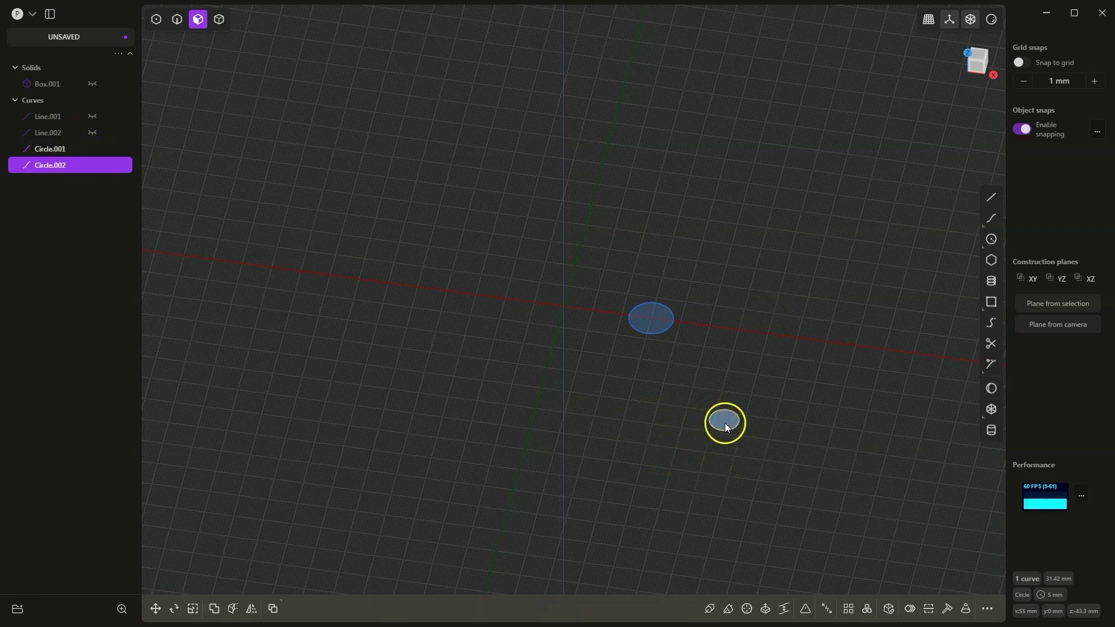
key(e)
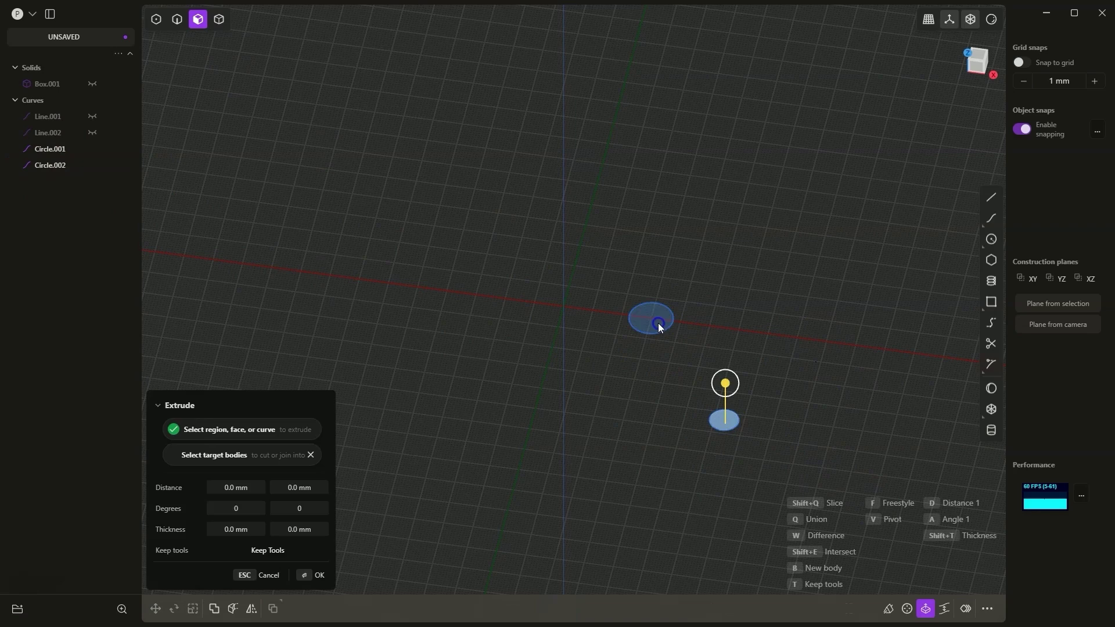
click(658, 323)
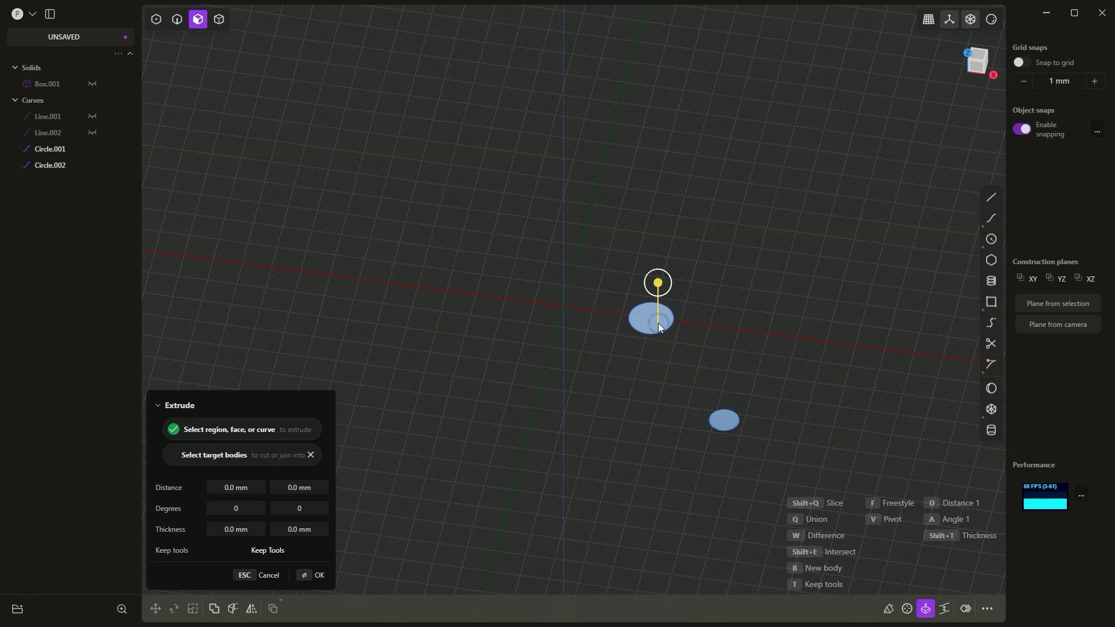
click(945, 609)
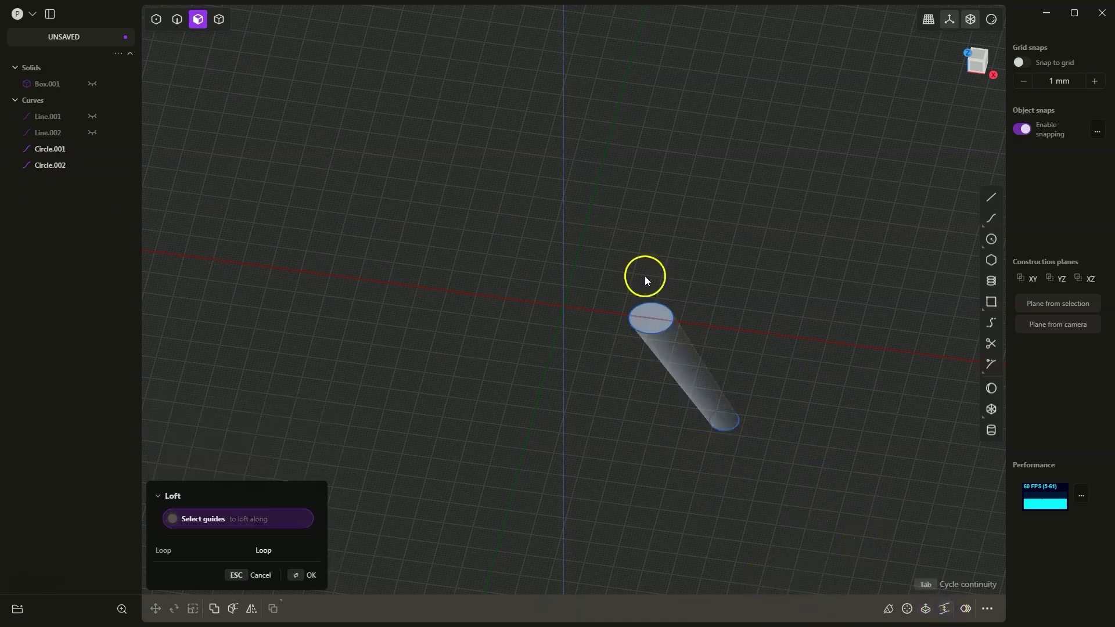
middle_drag(677, 341, 678, 368)
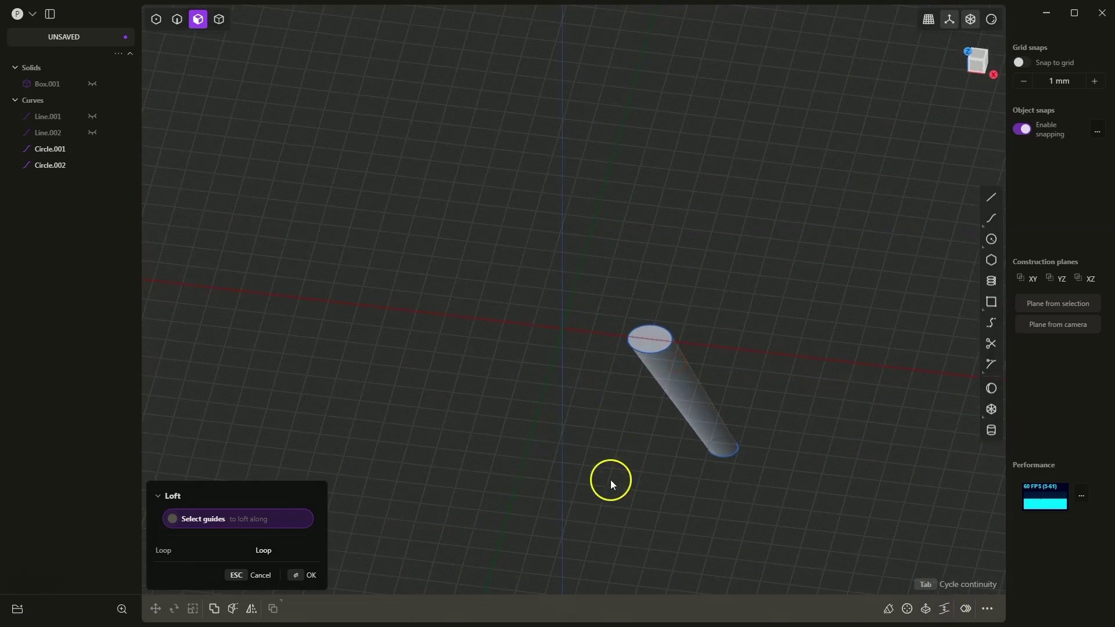
click(312, 576)
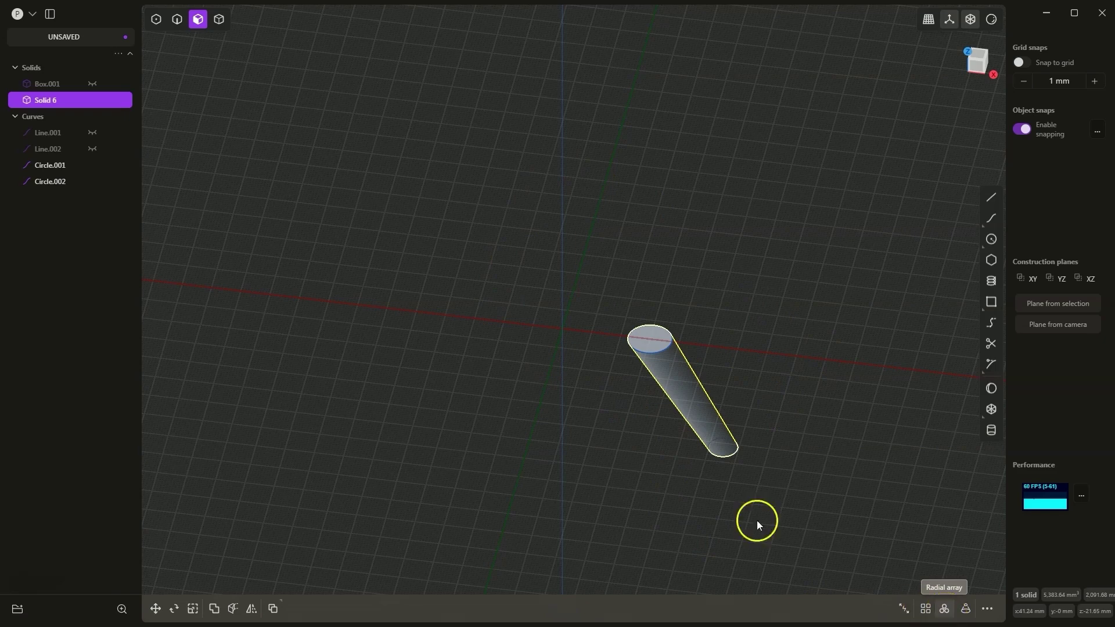
- Radially array the leg around the origin with 3 copies over 360°
click(945, 610)
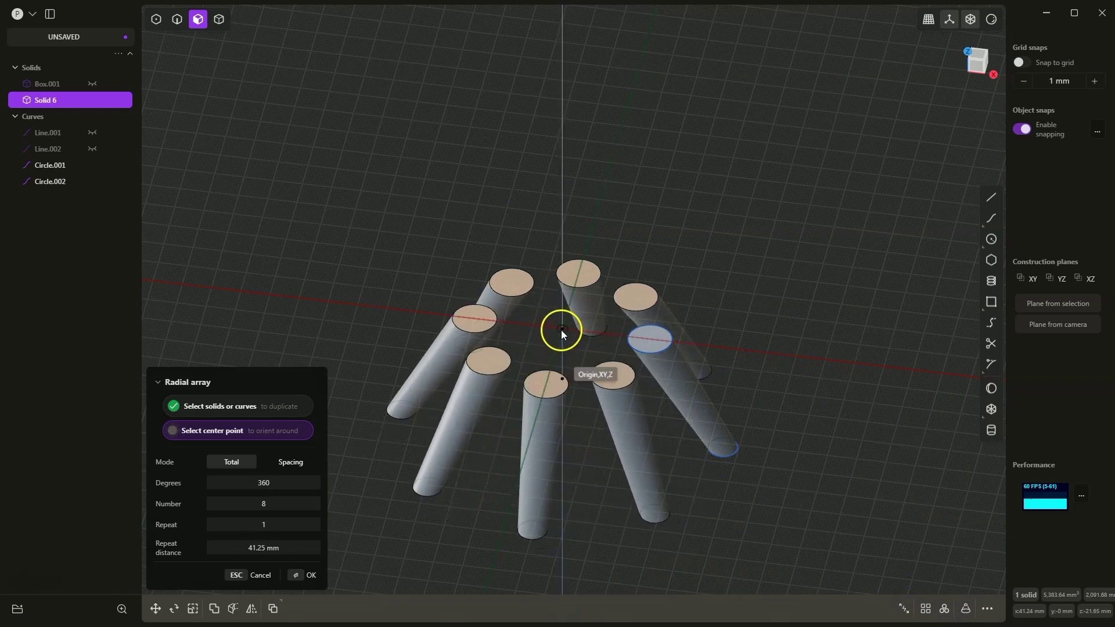
click(561, 331)
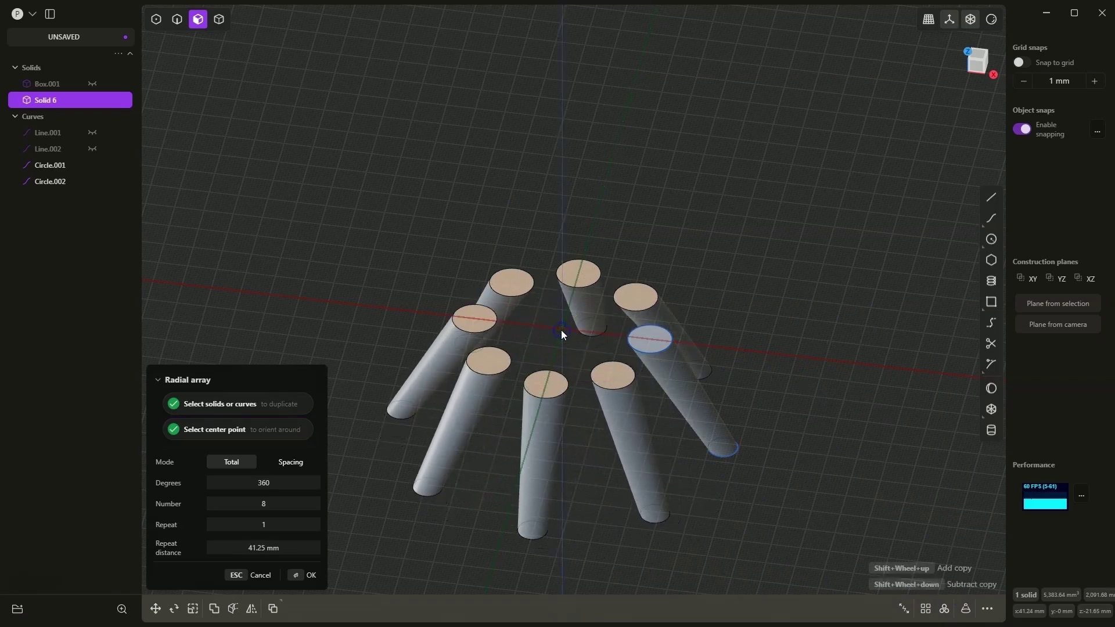
click(275, 506)
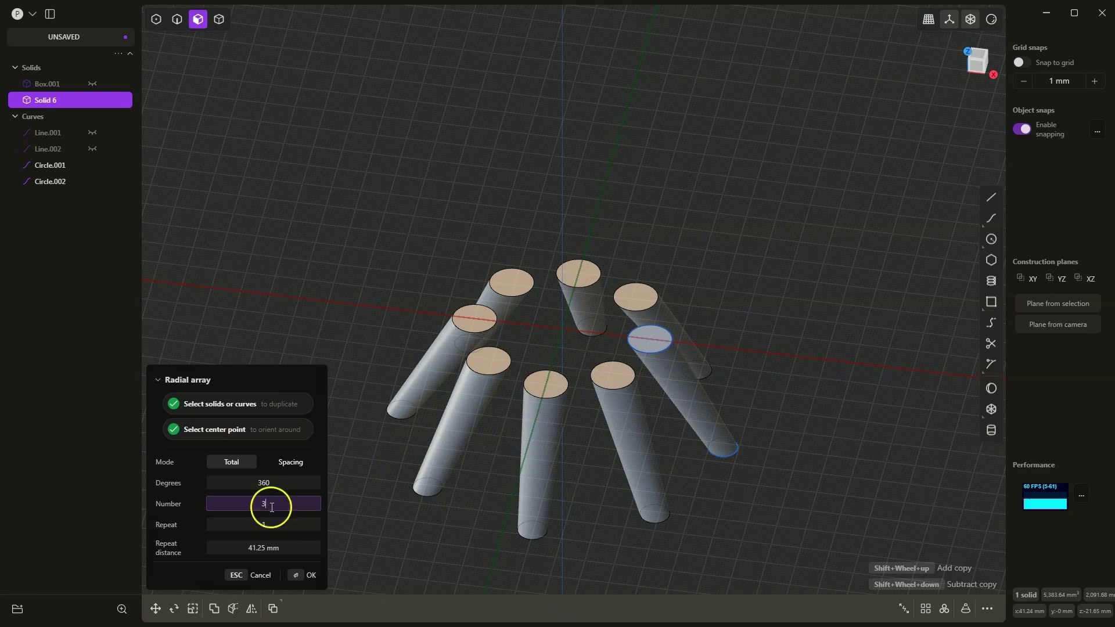
text(3)
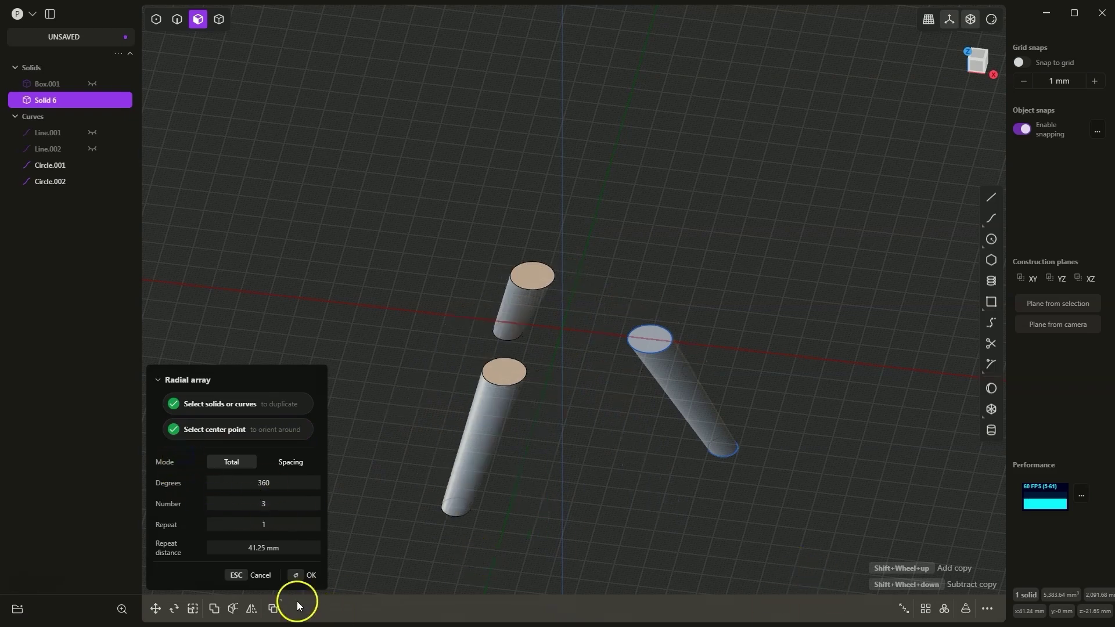
click(305, 576)
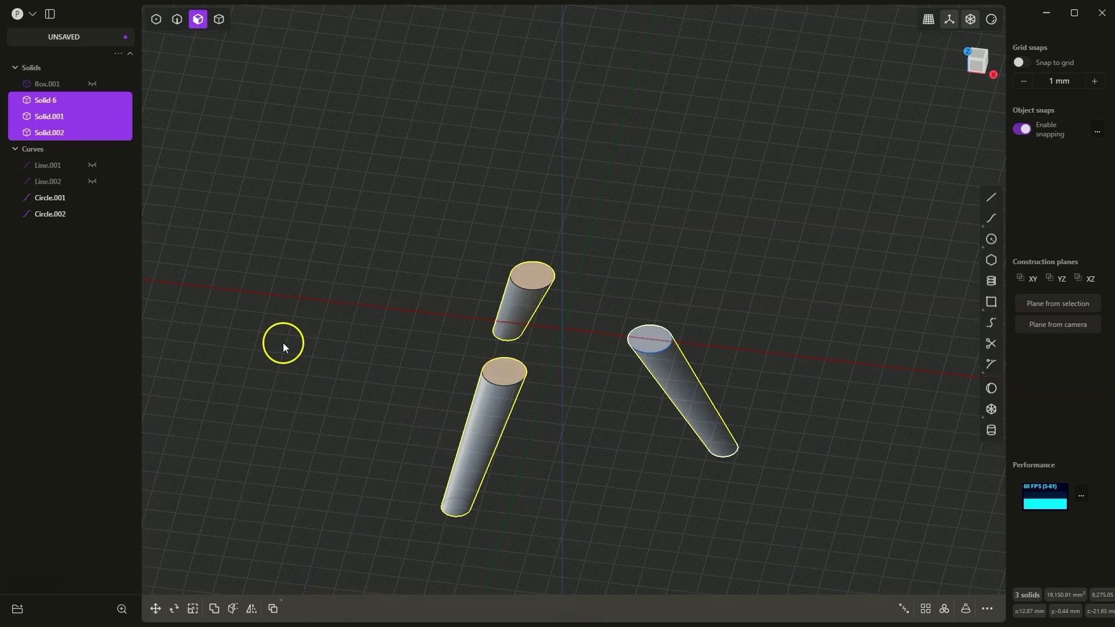
- Hide Circle.001 and Circle.002 and unhide the bowl Box.001
click(93, 198)
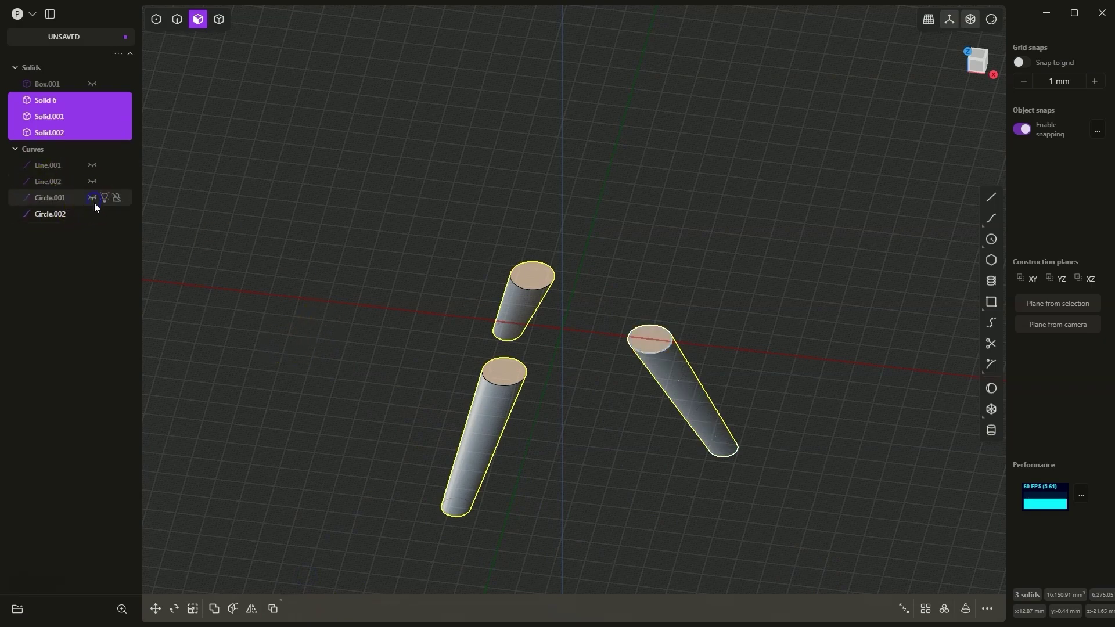
click(92, 213)
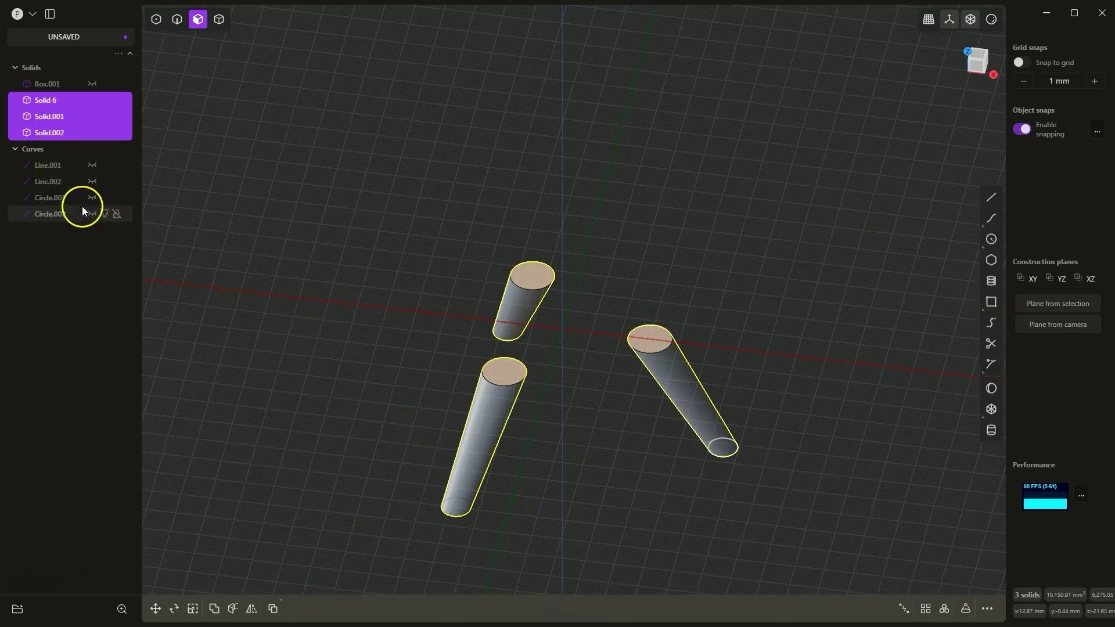
click(92, 84)
middle_drag(722, 319, 572, 169)
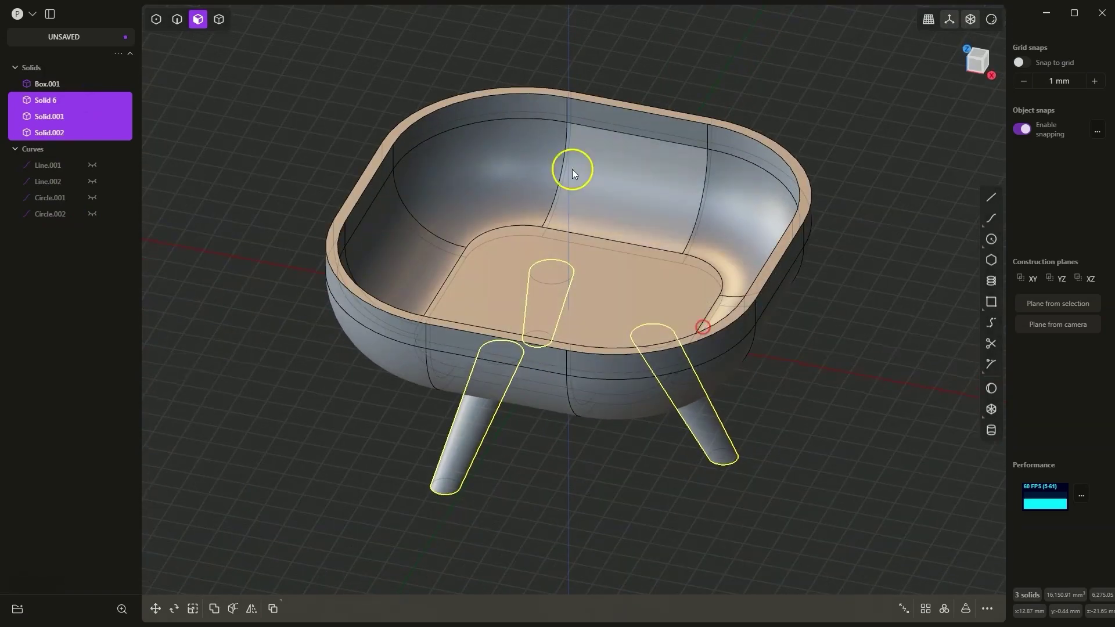
- Select the bowl and all three legs and Boolean union them into one solid
shift+click(47, 86)
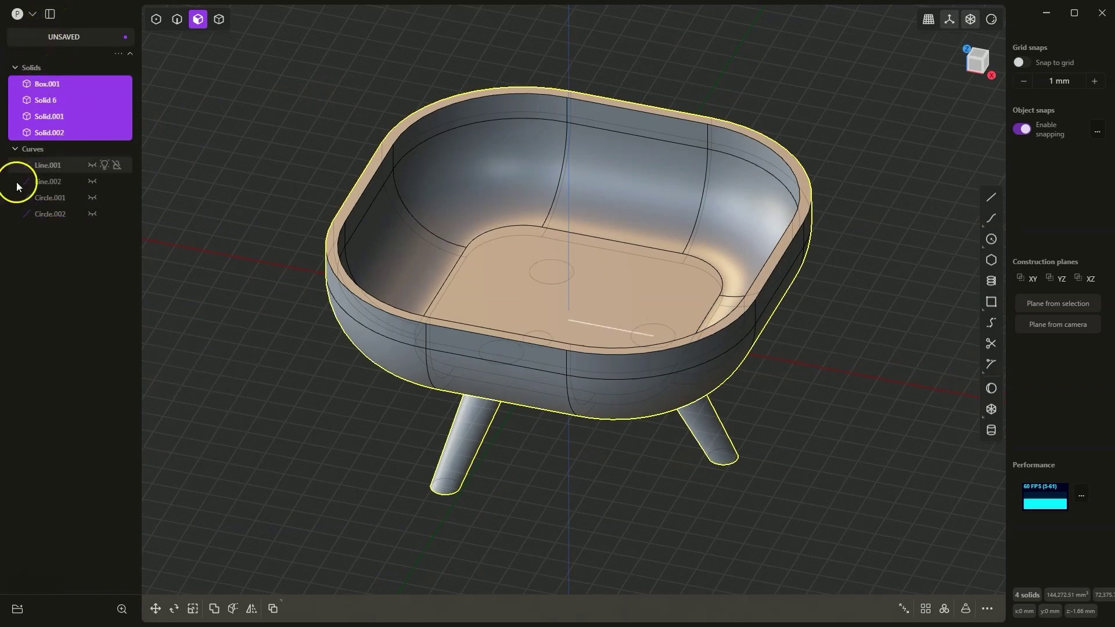
click(220, 20)
click(258, 95)
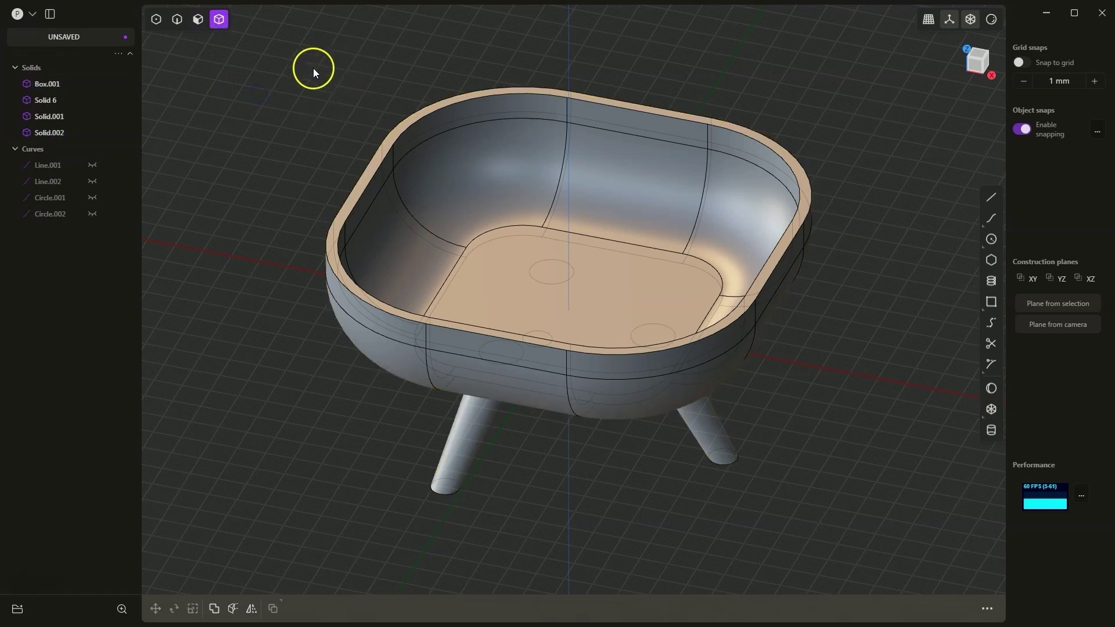
drag(312, 70, 841, 558)
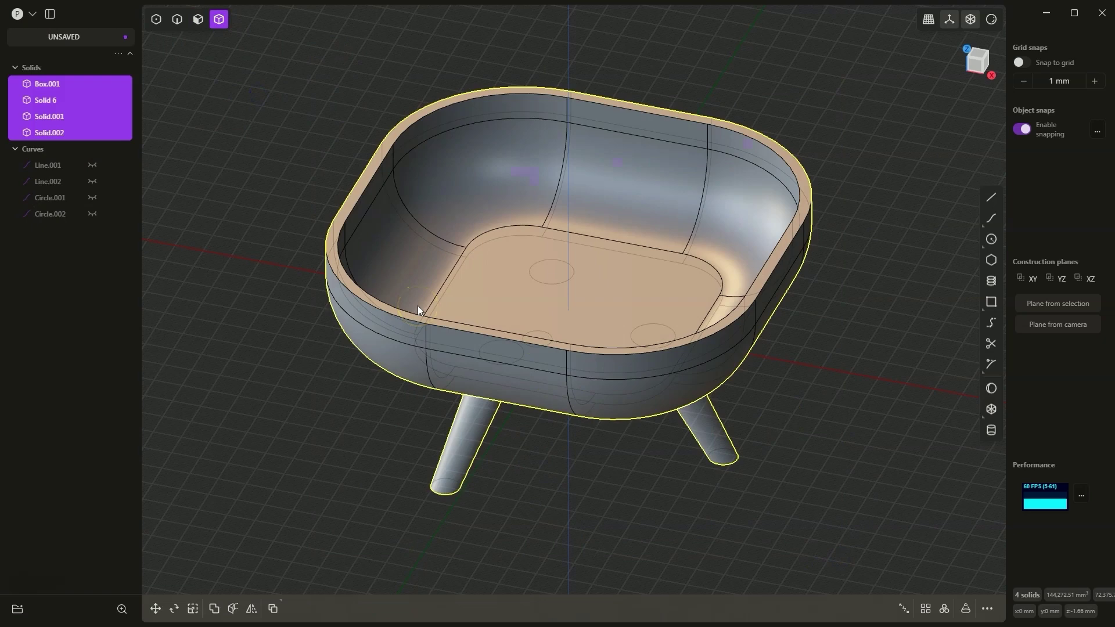
key(shift+d)
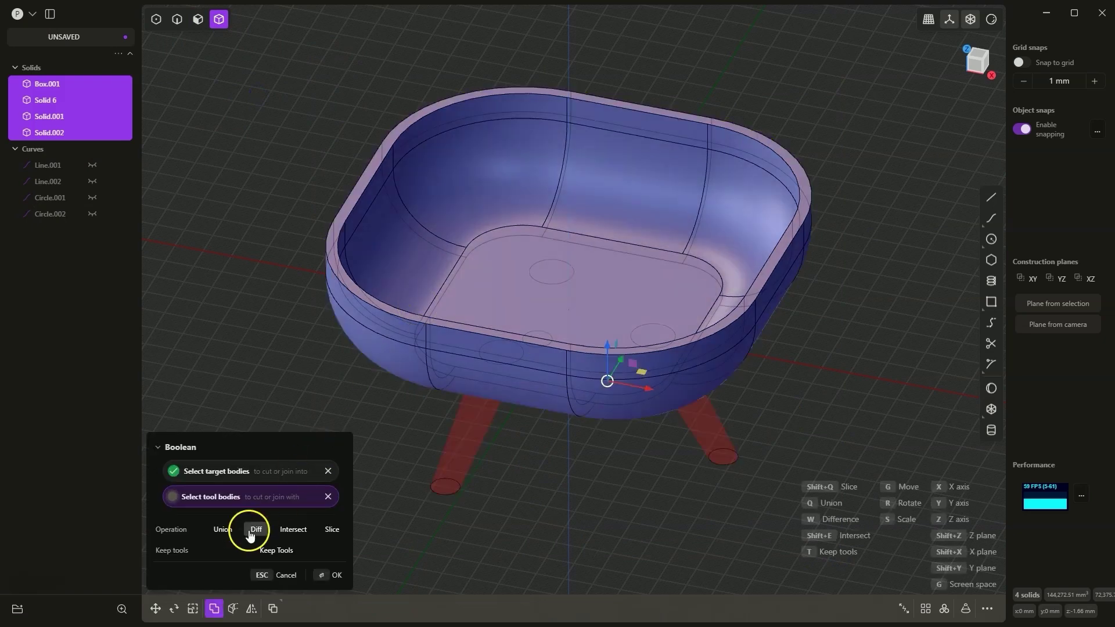
click(224, 542)
click(328, 575)
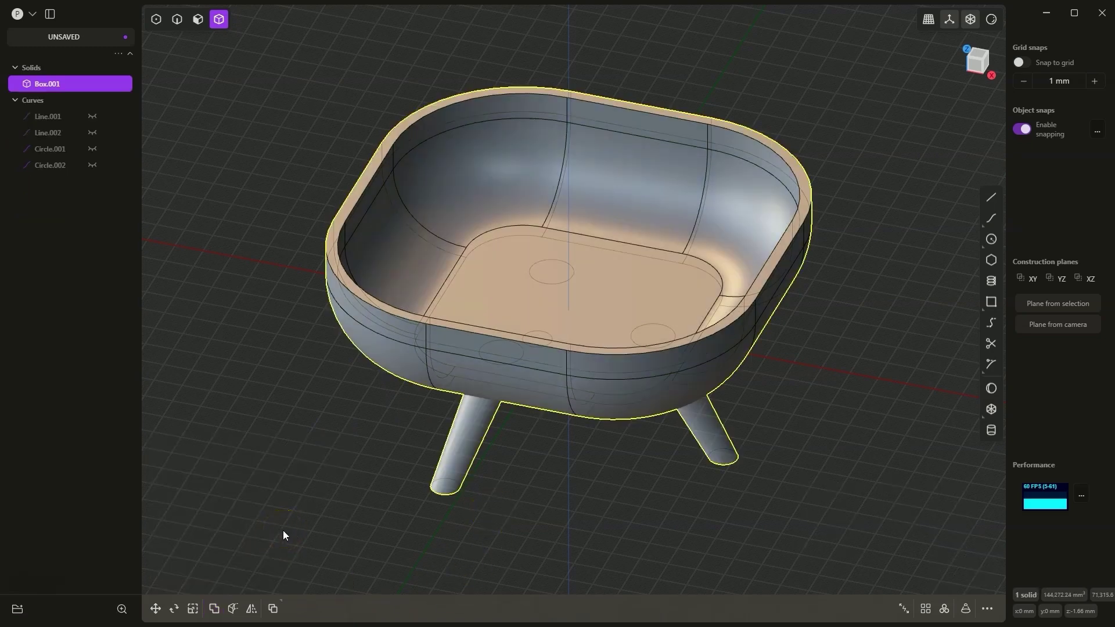
- Apply the red glossy matcap, turn off edge lines, and hide the grid overlays
click(991, 20)
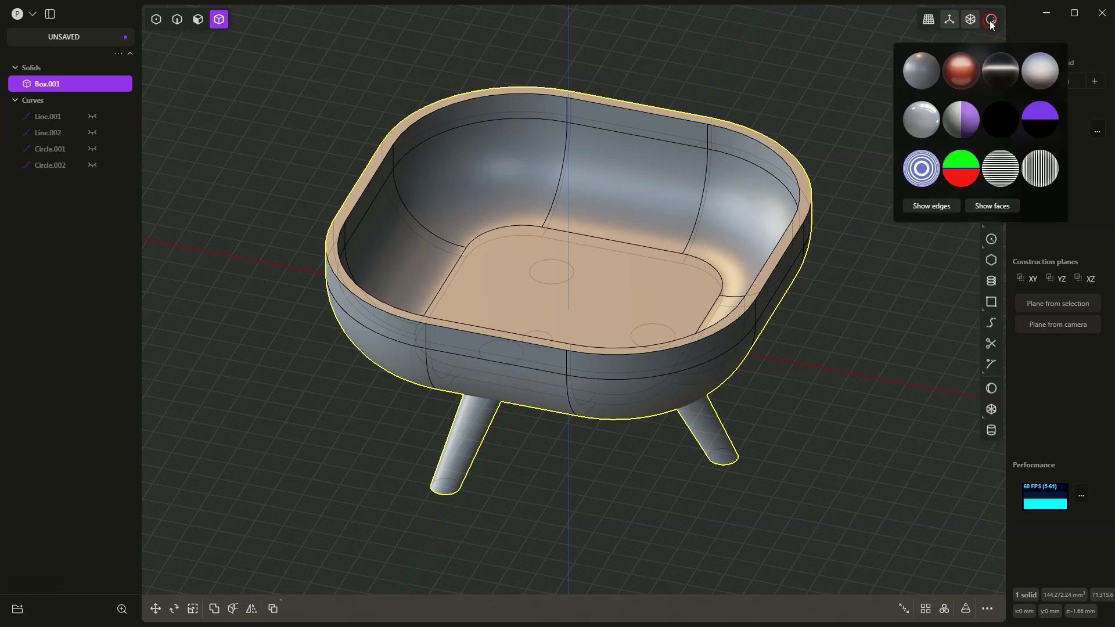
click(970, 69)
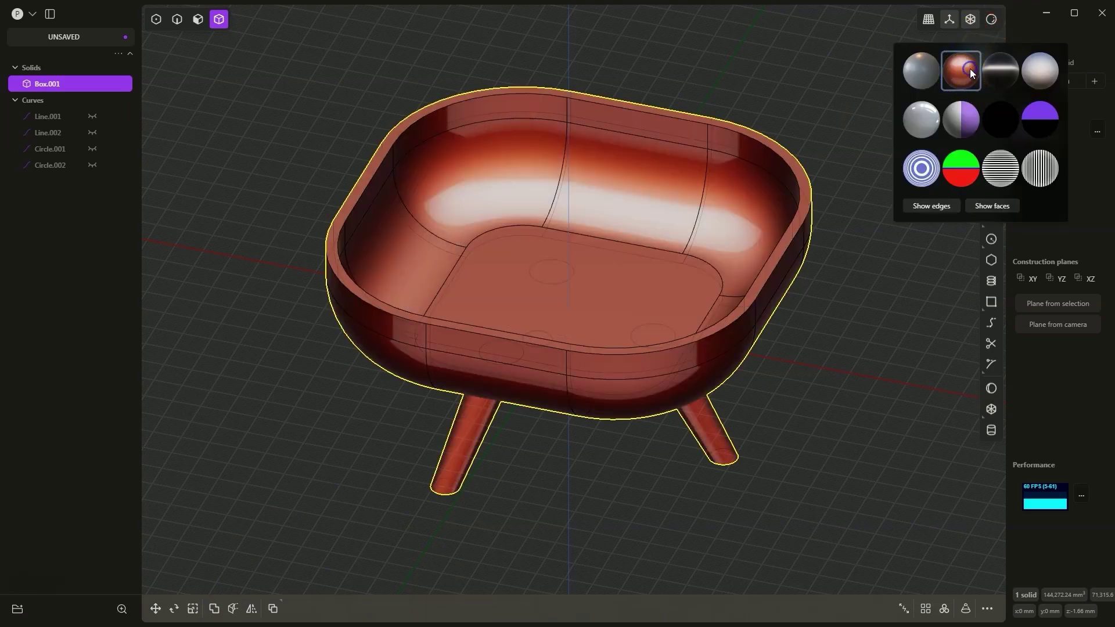
click(939, 207)
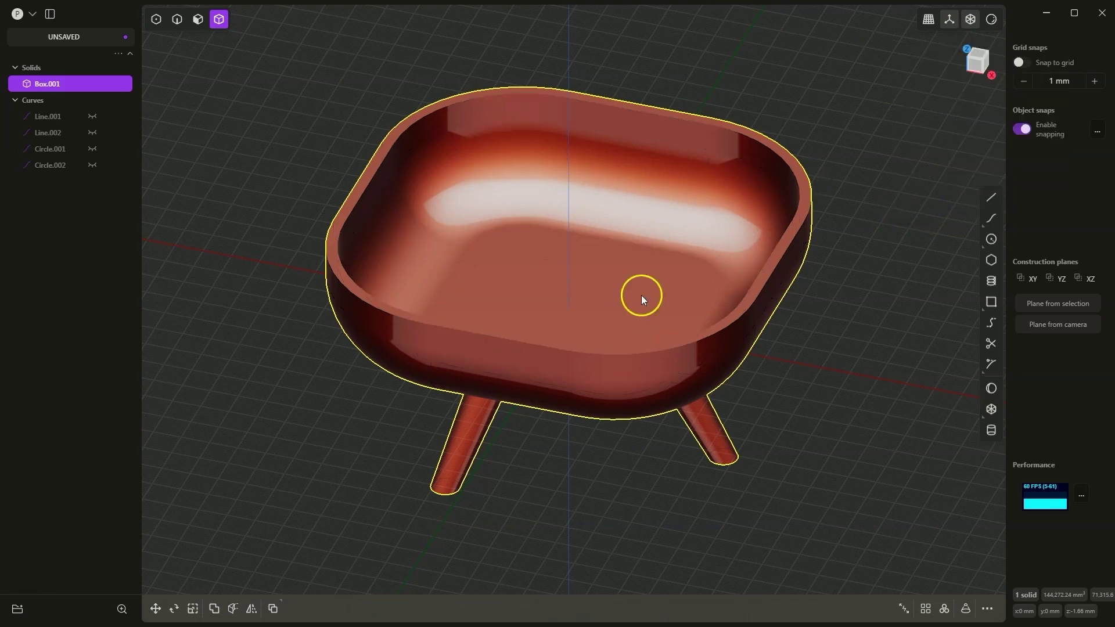
click(948, 23)
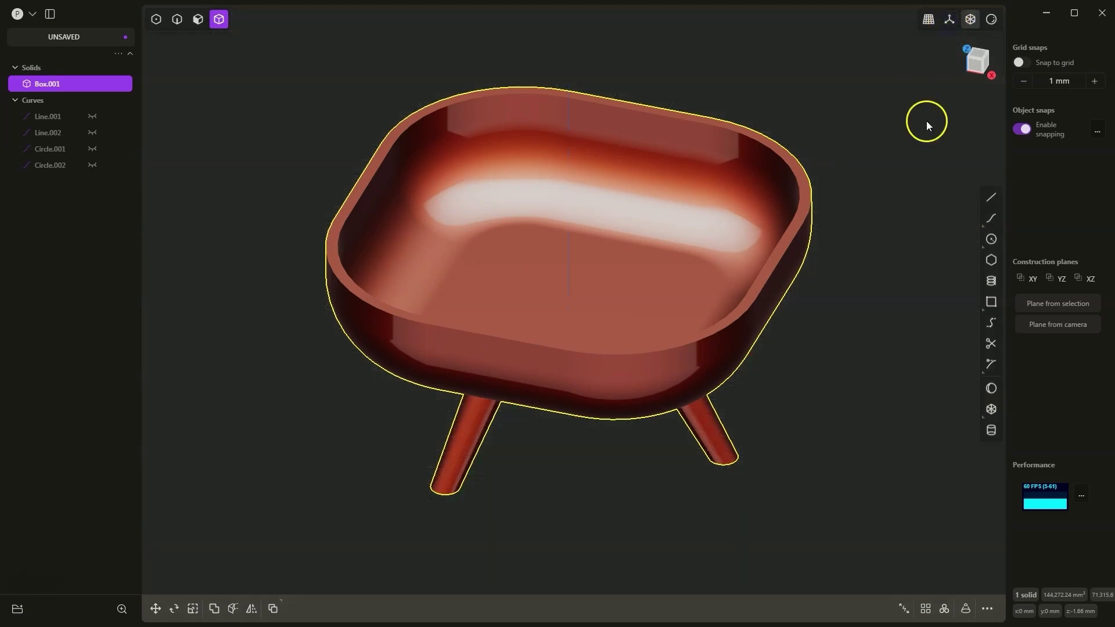
- Orbit to a low side view showing the red bowl and its three legs, deselected
click(821, 318)
mouse_move(828, 350)
right_down()
mouse_move(722, 353)
mouse_move(690, 284)
mouse_move(740, 358)
mouse_move(783, 366)
mouse_move(703, 376)
mouse_move(736, 373)
mouse_move(342, 370)
right_up()
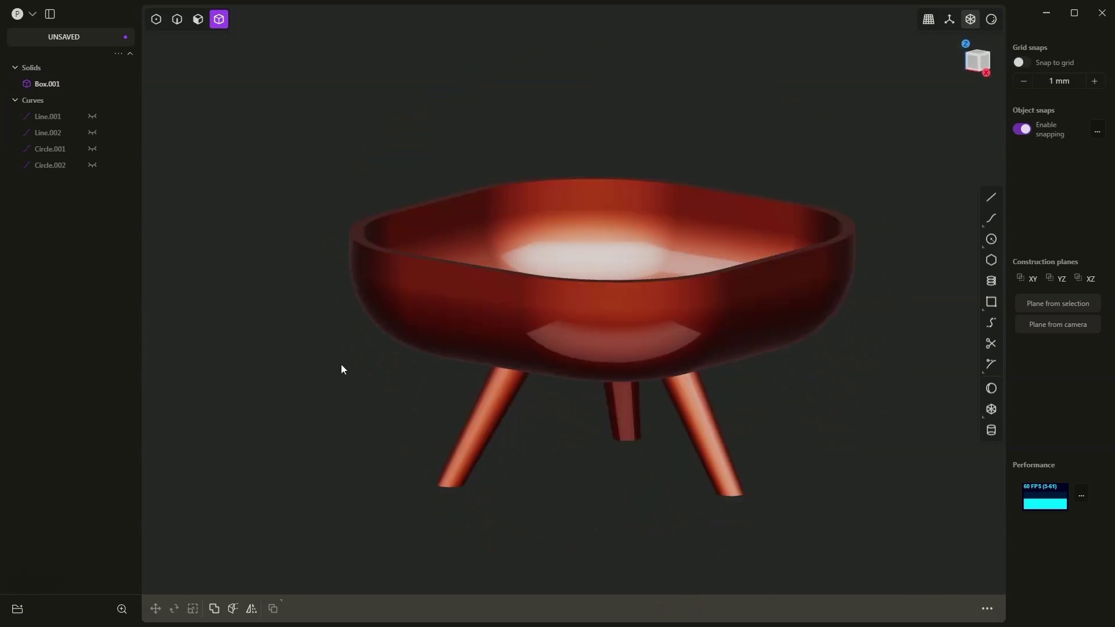
click(435, 319)
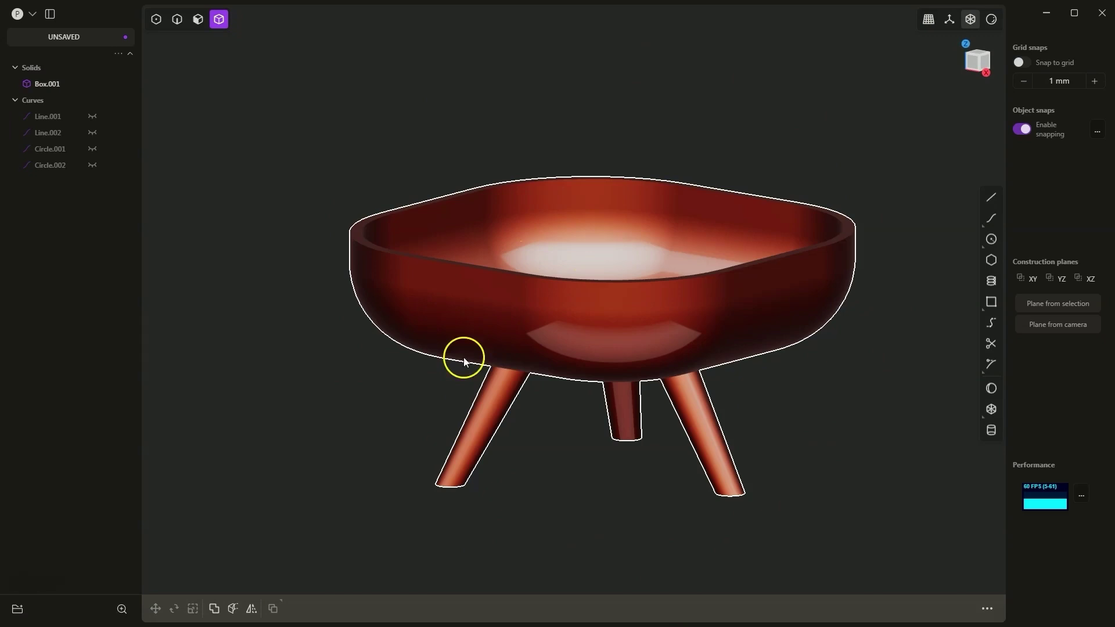
click(280, 352)
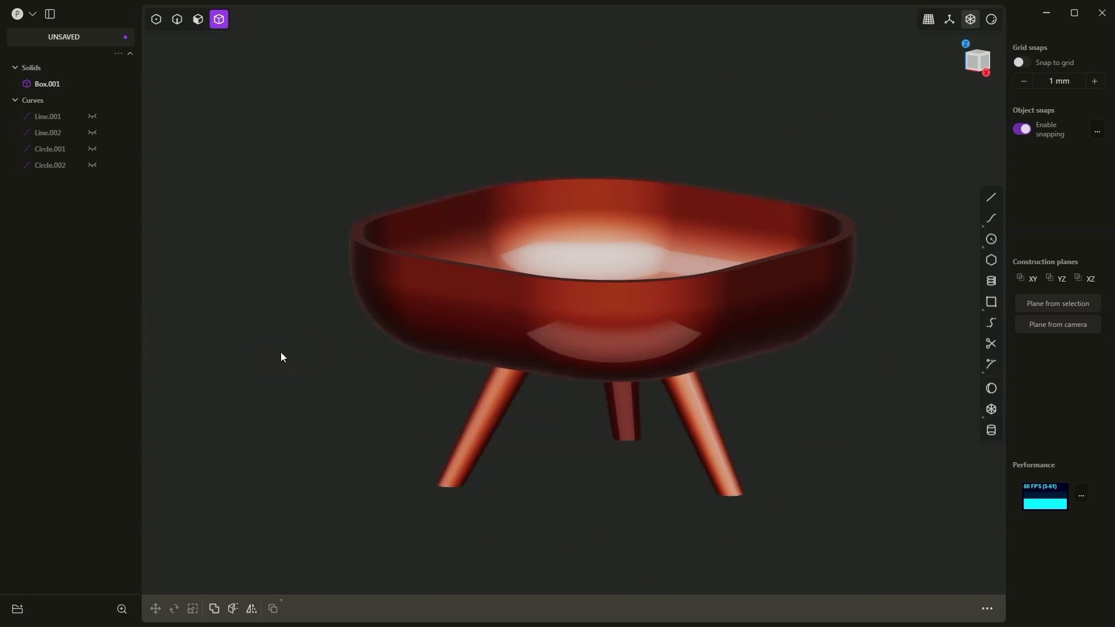